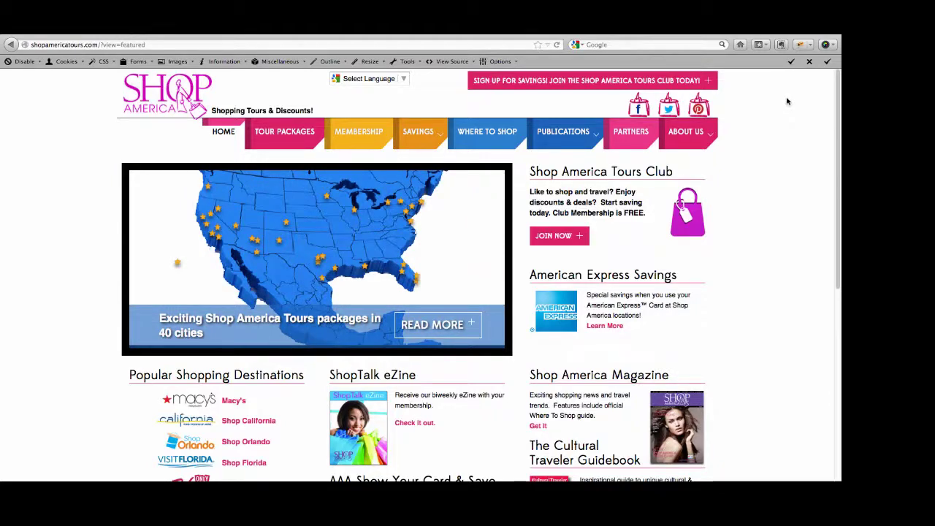
# Bring up the Savings dropdown in the site's navigation bar
pyautogui.moveTo(414, 134)
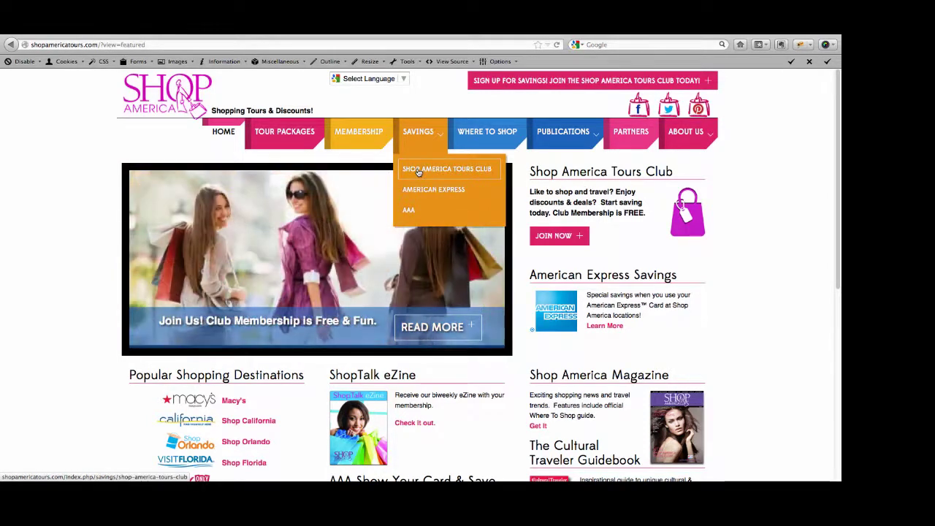
# Open the Shop America Tours Club savings page and browse its state store listings
pyautogui.click(419, 171)
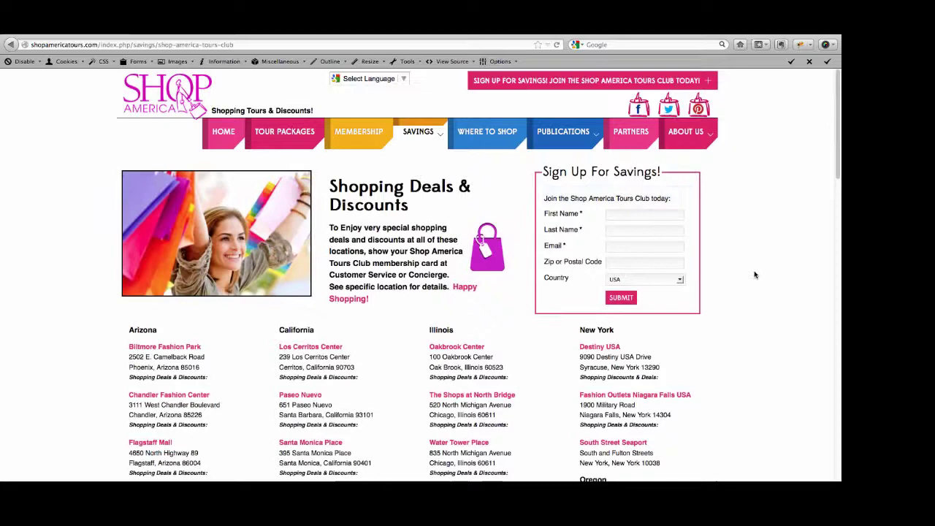
pyautogui.scroll(-4, 756, 267)
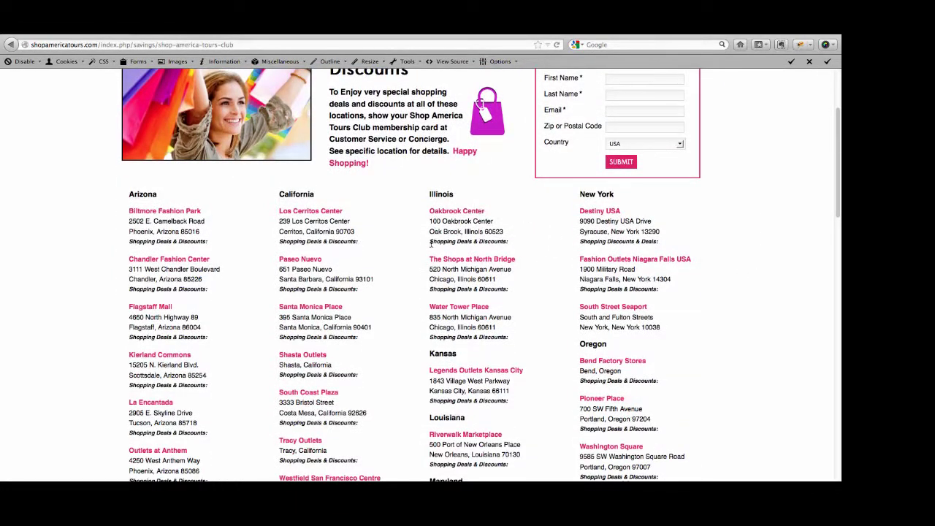
pyautogui.moveTo(429, 245); pyautogui.dragTo(510, 248)
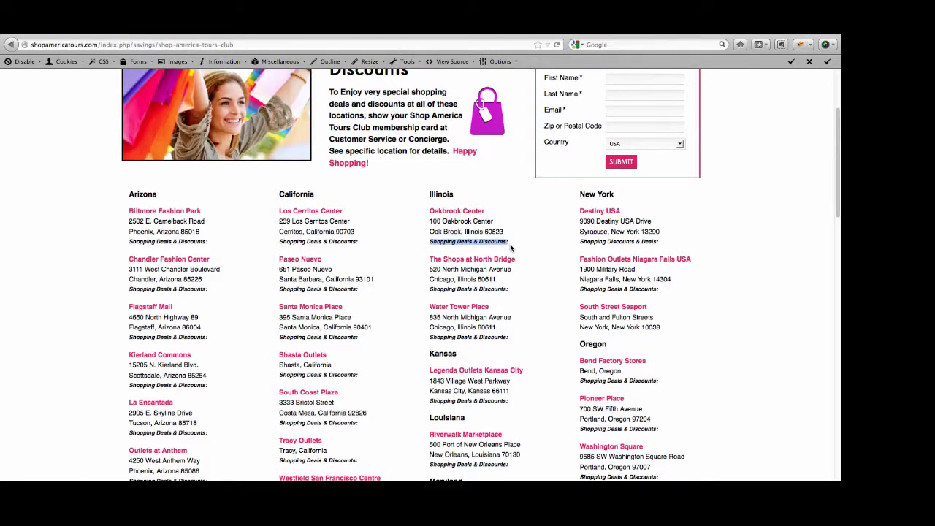
pyautogui.scroll(3, 695, 255)
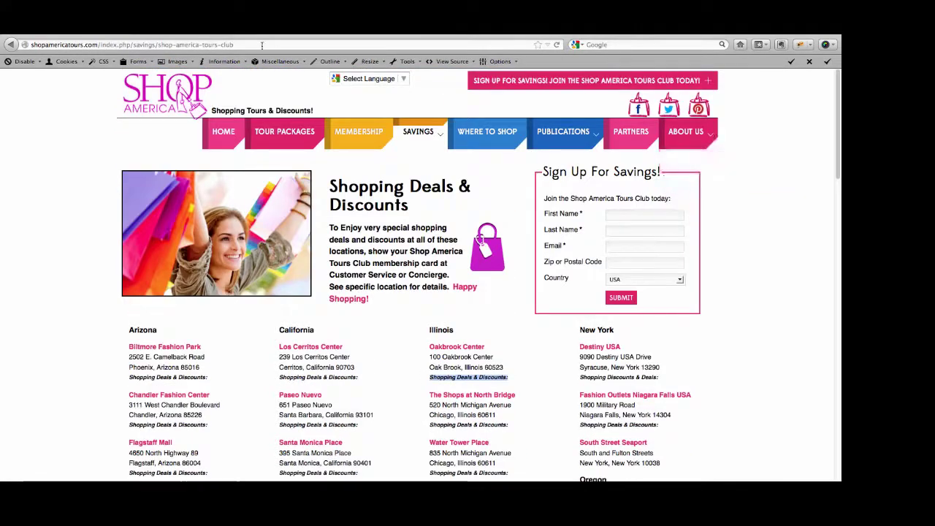
# Go to the site's login page by changing the web address path to 'login'
pyautogui.moveTo(243, 45); pyautogui.dragTo(103, 45)
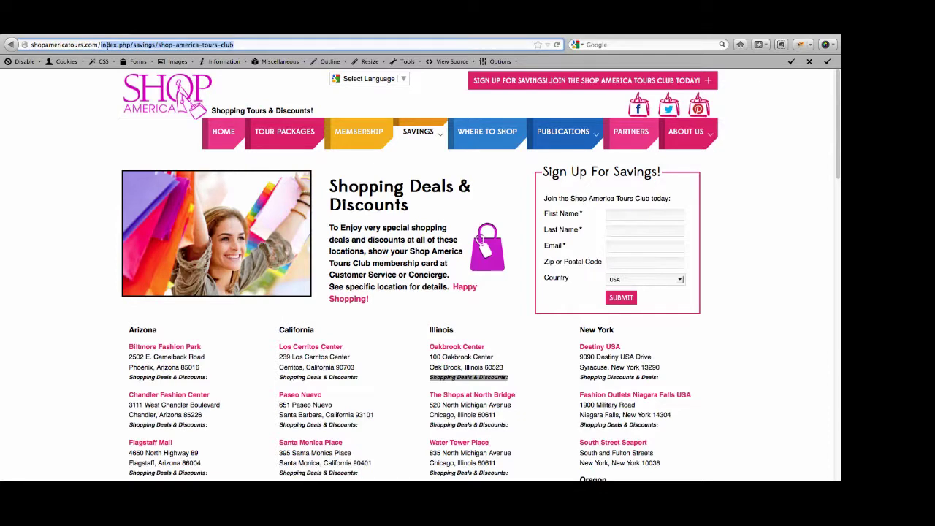
pyautogui.write('login')
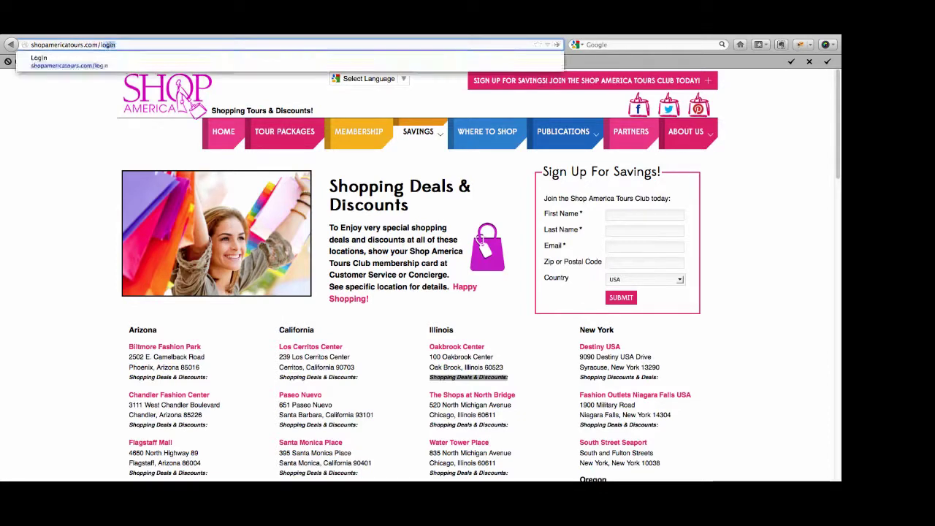
pyautogui.press('Return')
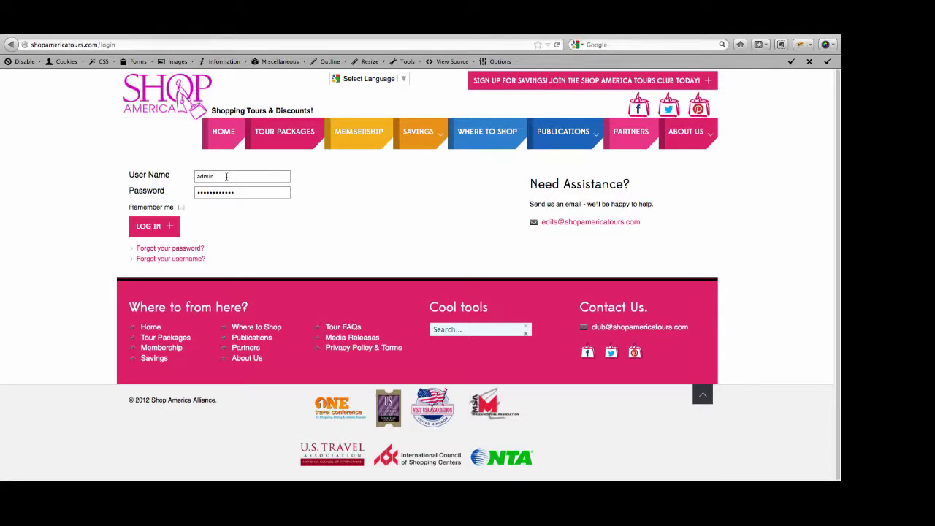
# Log in with the Woodburn partner username and password, declining to save the password
pyautogui.doubleClick(227, 176)
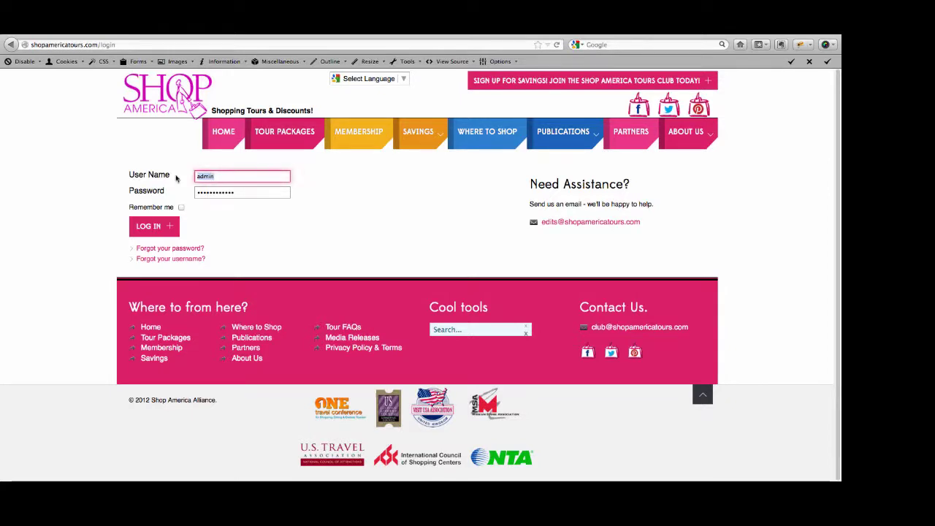
pyautogui.write('wo')
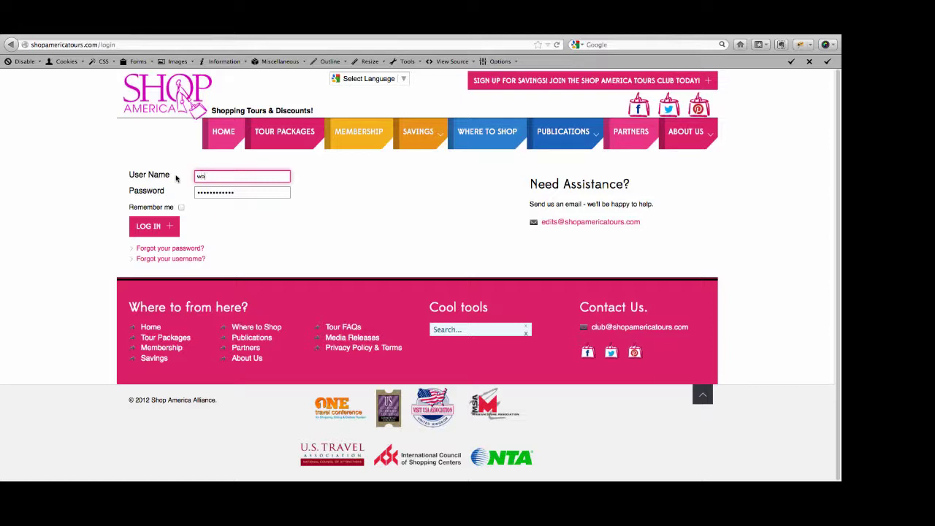
pyautogui.write('odburn')
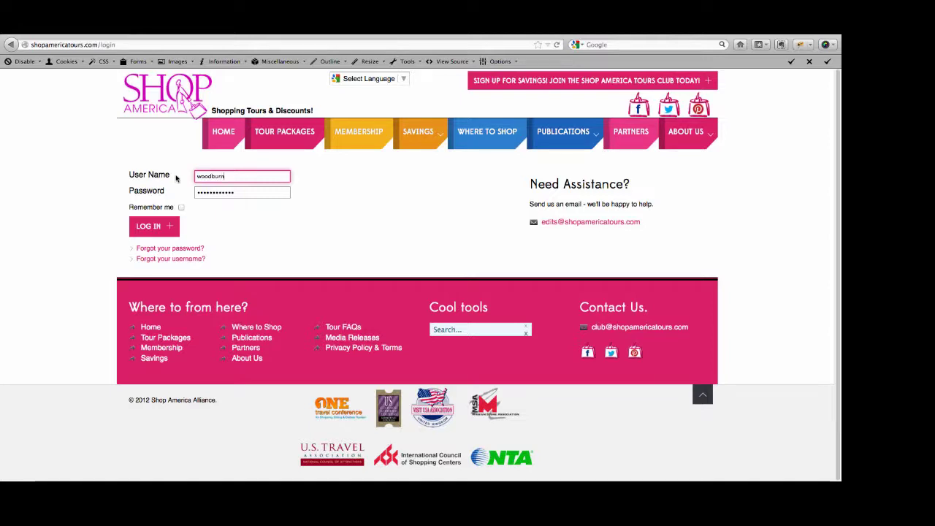
pyautogui.press('Tab')
pyautogui.write('pas')
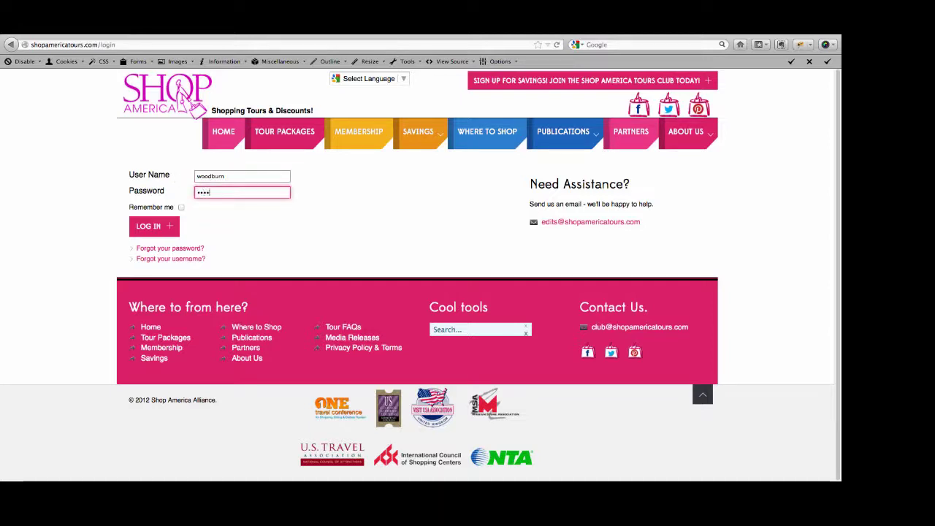
pyautogui.click(150, 227)
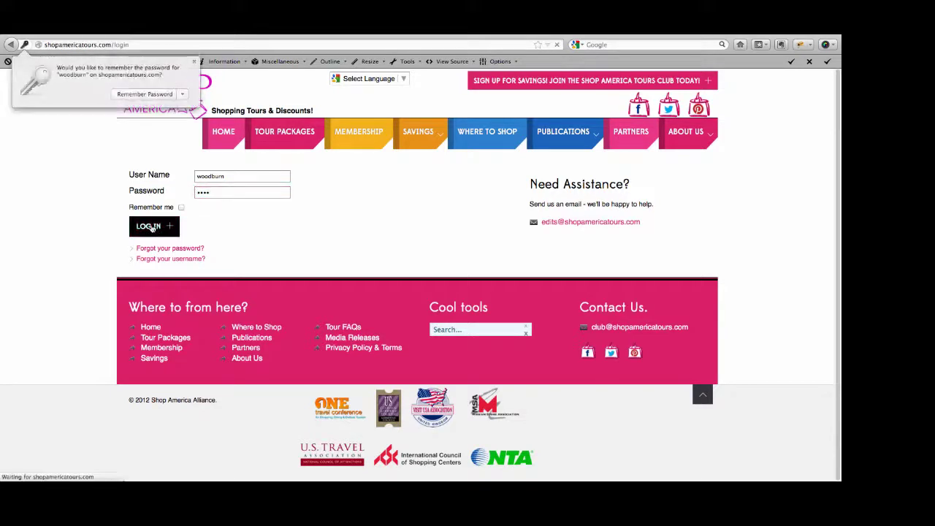
pyautogui.click(194, 62)
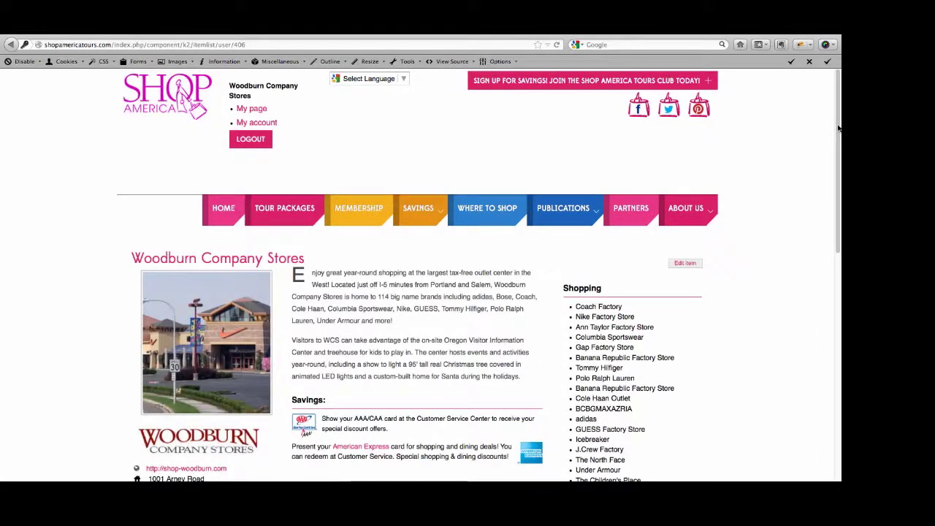
pyautogui.moveTo(838, 129)
pyautogui.mouseDown()
pyautogui.moveTo(840, 299)
pyautogui.moveTo(841, 129)
pyautogui.mouseUp()
pyautogui.scroll(-1, 765, 395)
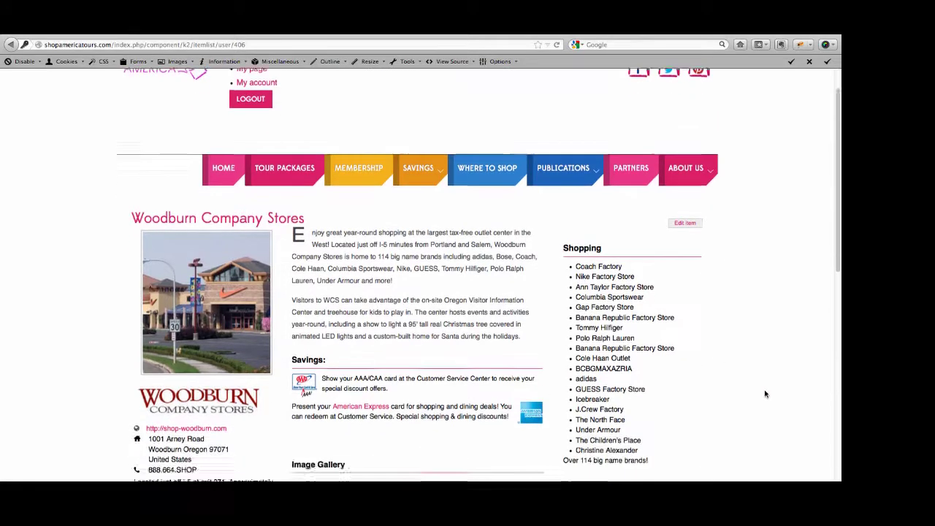
pyautogui.scroll(-5, 765, 394)
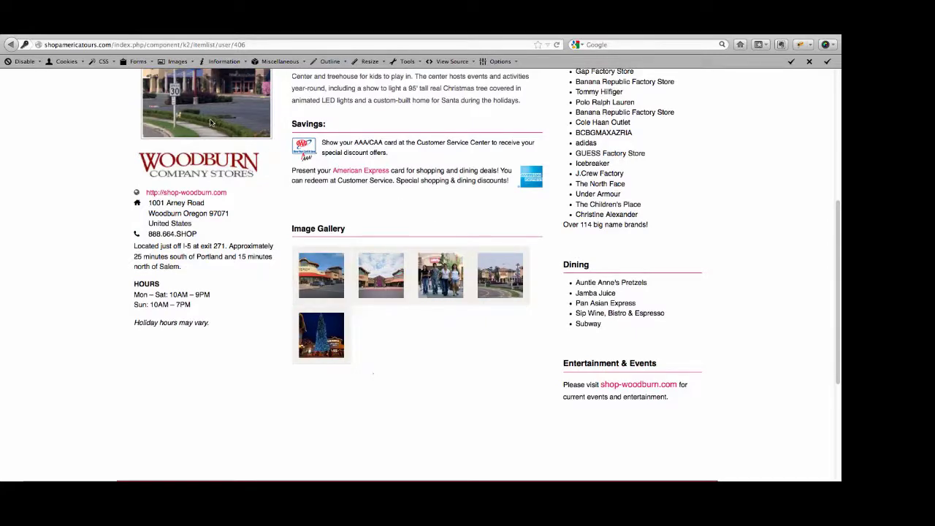
pyautogui.scroll(4, 210, 123)
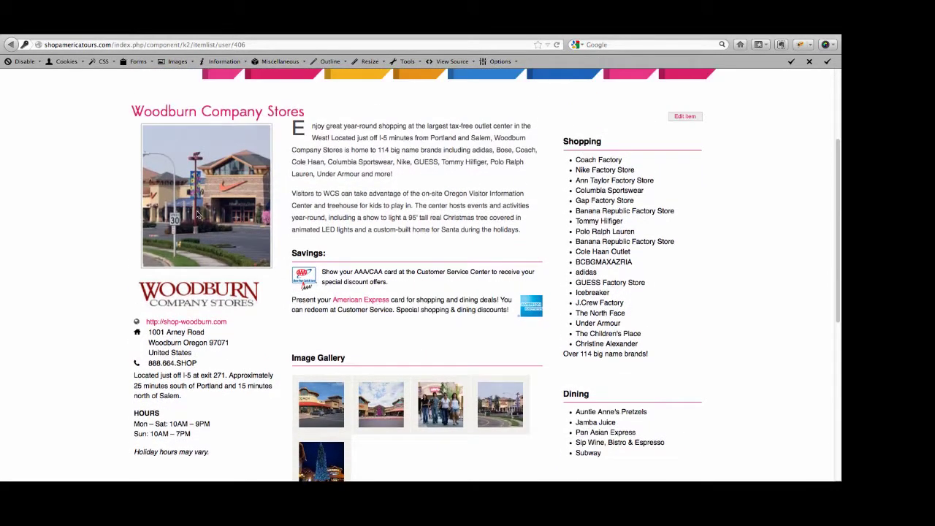
pyautogui.scroll(2, 770, 204)
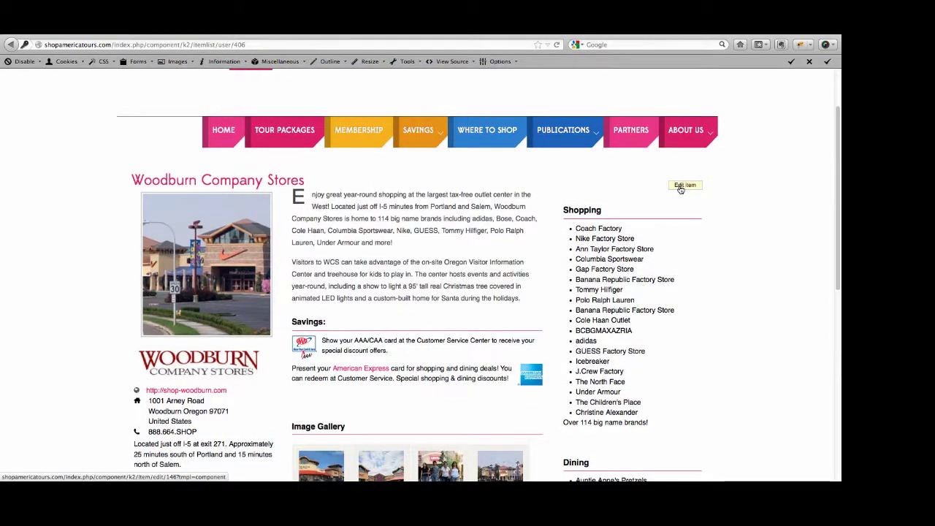
# Open the Woodburn Company Stores item editor and select 'Polo Ralph Lauren' in its description
pyautogui.click(680, 187)
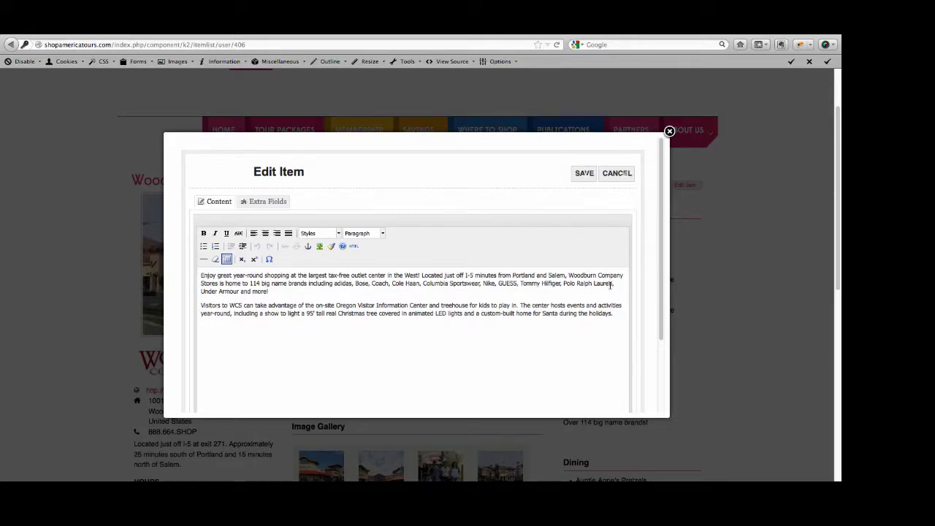
pyautogui.moveTo(563, 283); pyautogui.dragTo(613, 284)
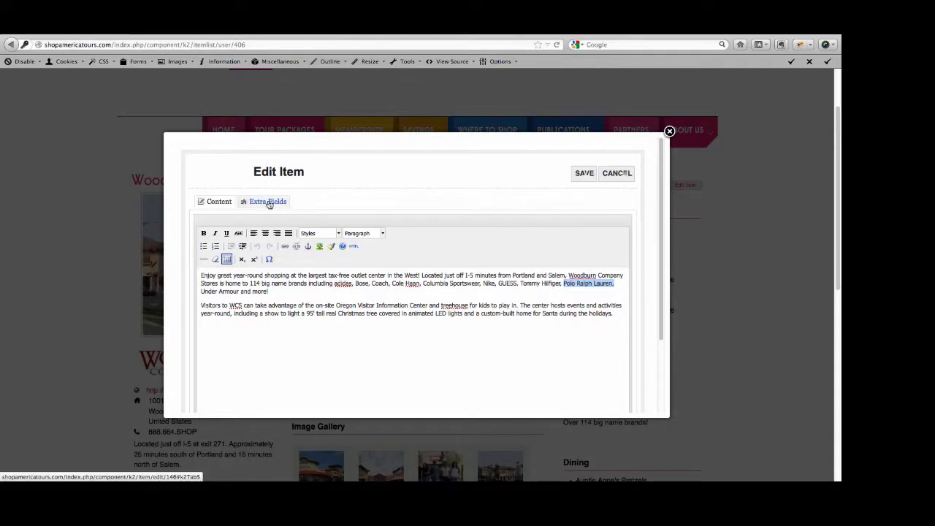
# In the item's Extra Fields, replace Subway with Quiznos in the Dining list
pyautogui.click(268, 202)
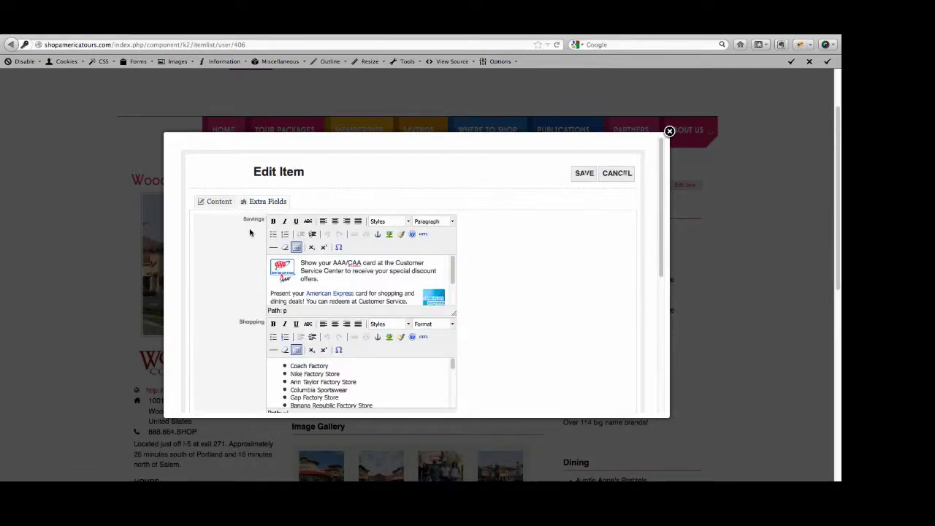
pyautogui.scroll(-5, 569, 329)
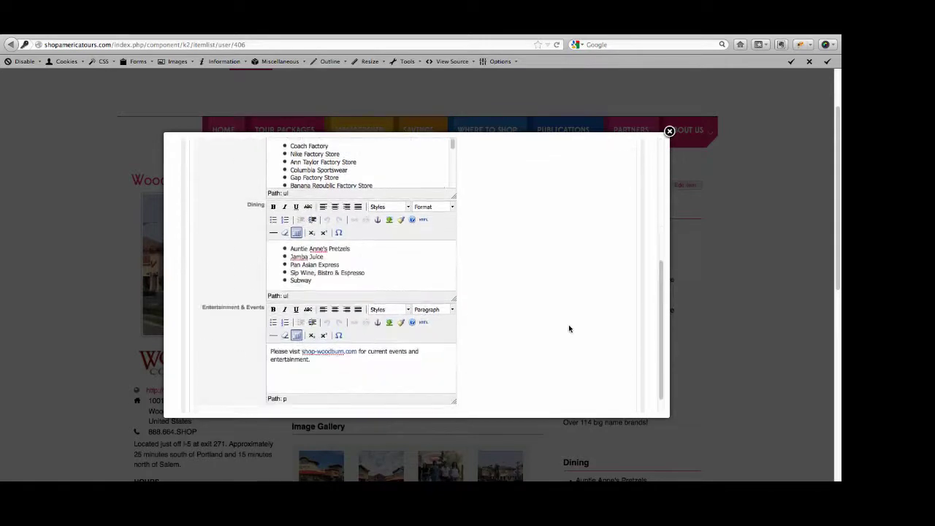
pyautogui.scroll(-1, 569, 329)
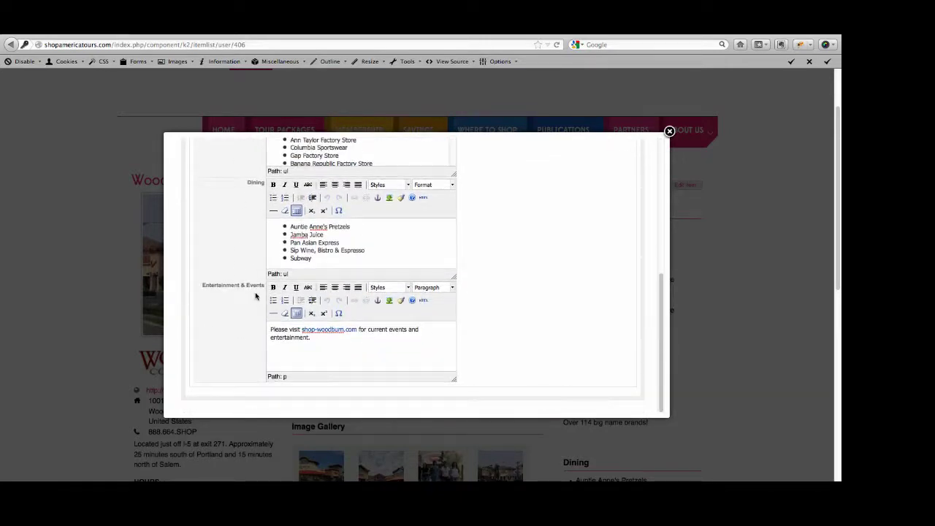
pyautogui.scroll(5, 541, 314)
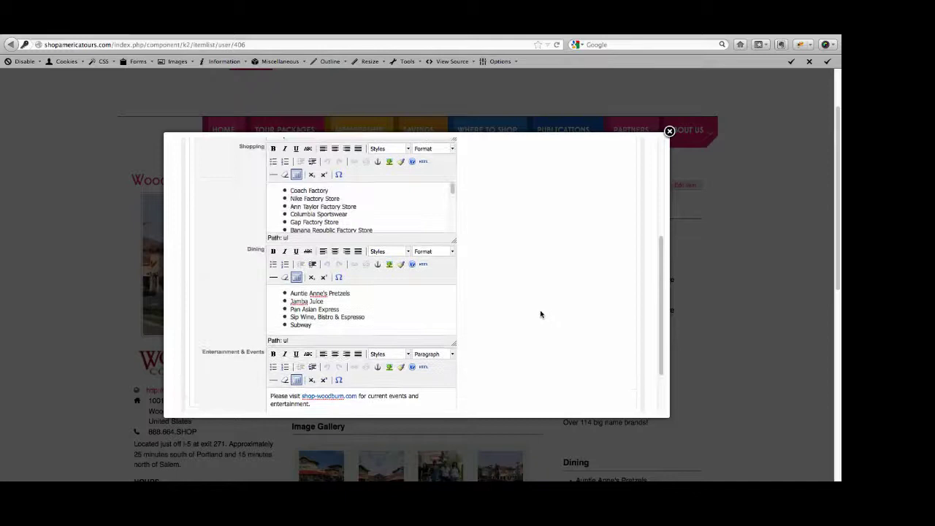
pyautogui.scroll(-5, 540, 315)
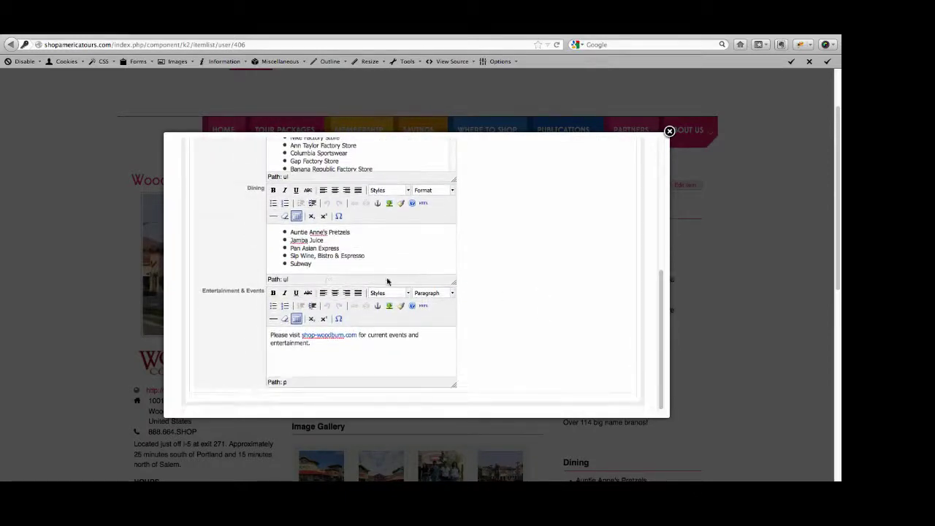
pyautogui.doubleClick(300, 265)
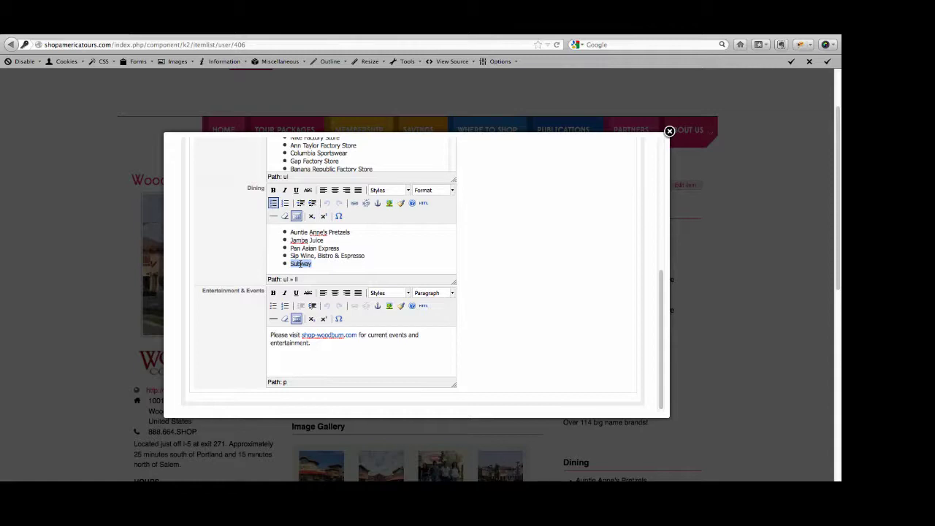
pyautogui.write('Quiznos')
pyautogui.scroll(3, 587, 269)
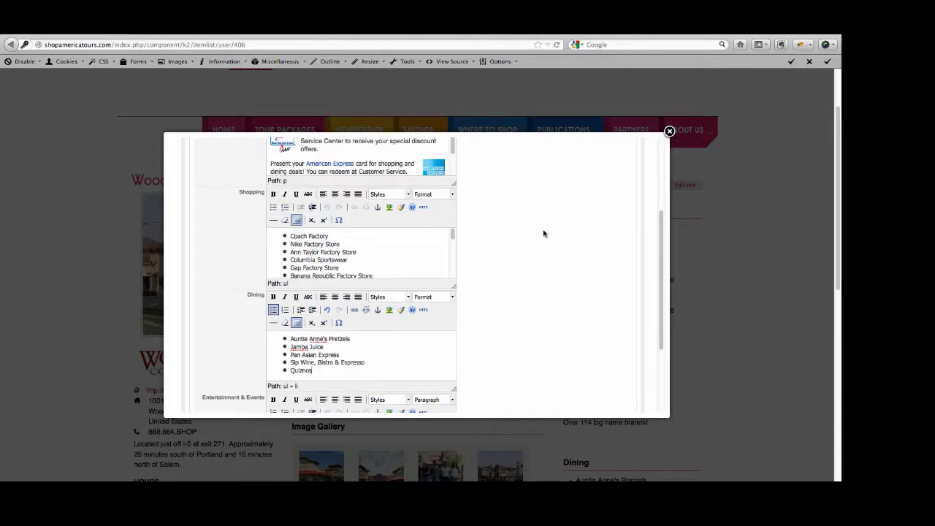
pyautogui.scroll(4, 545, 234)
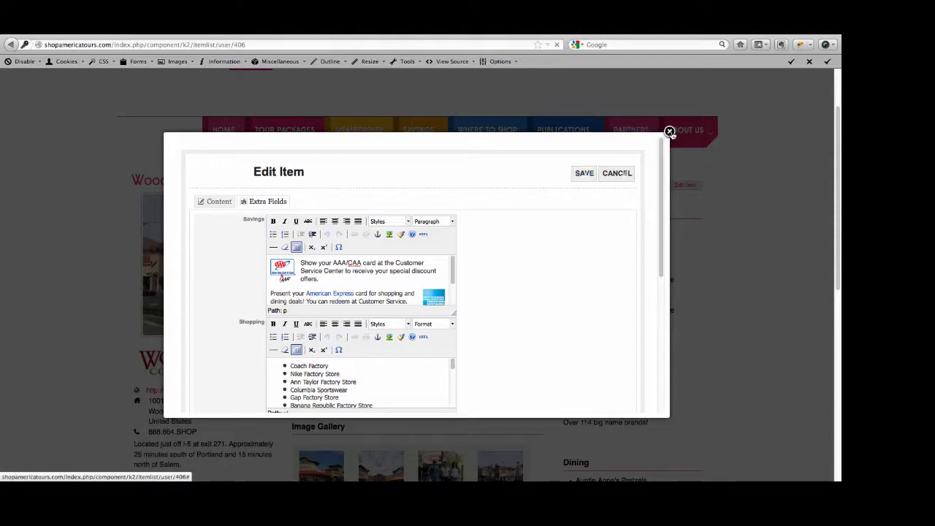
# Save the item, close the editor, and check the page's Dining list shows Quiznos
pyautogui.click(669, 132)
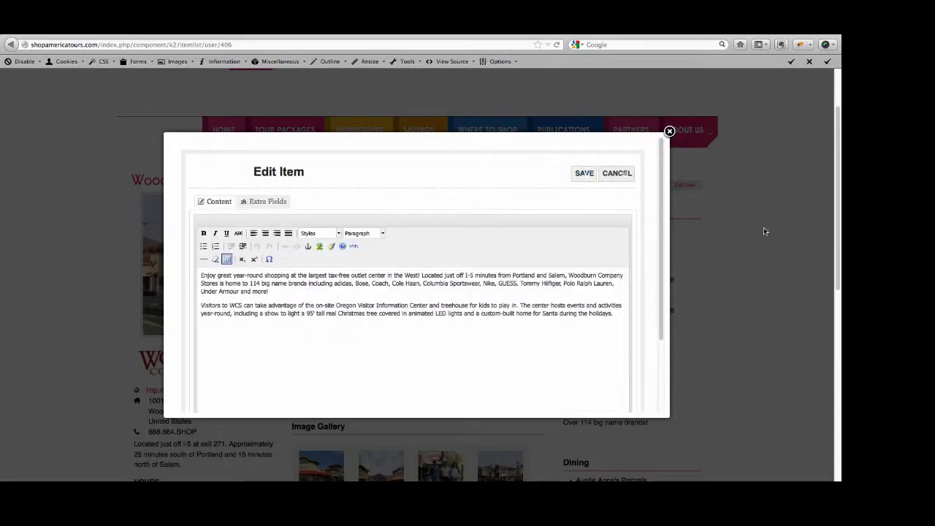
pyautogui.click(670, 133)
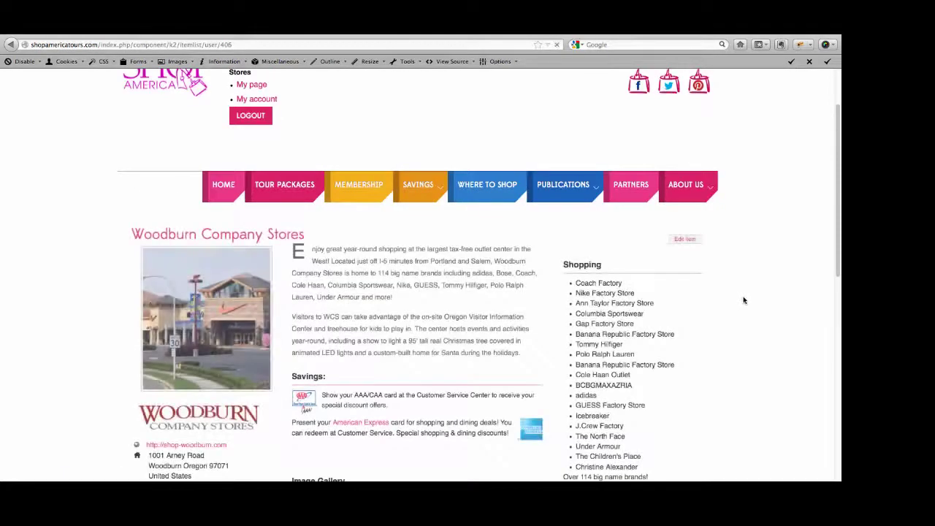
pyautogui.scroll(-3, 742, 300)
pyautogui.scroll(-1, 740, 302)
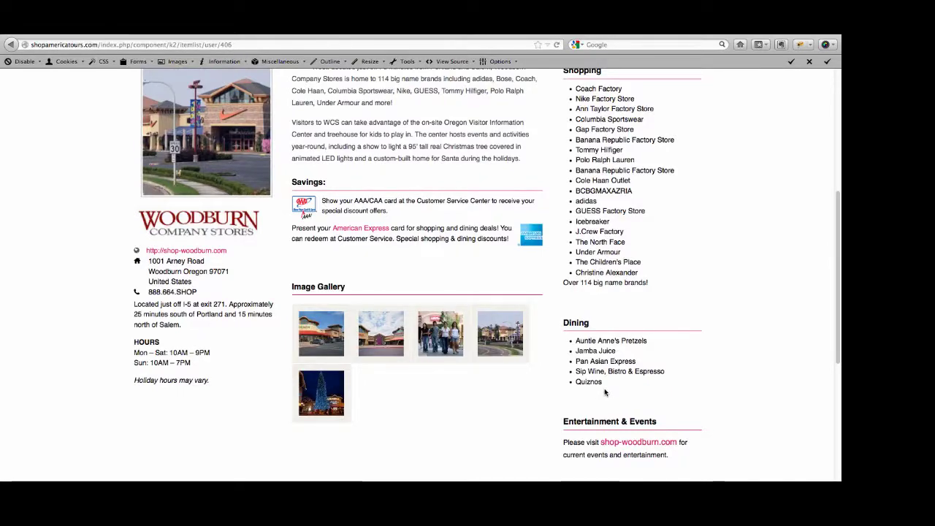
pyautogui.scroll(2, 745, 268)
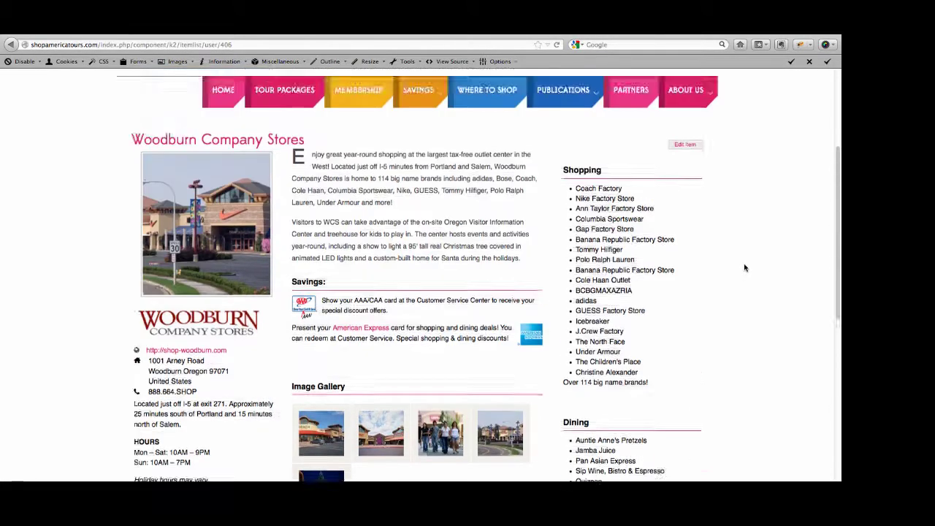
pyautogui.scroll(3, 745, 268)
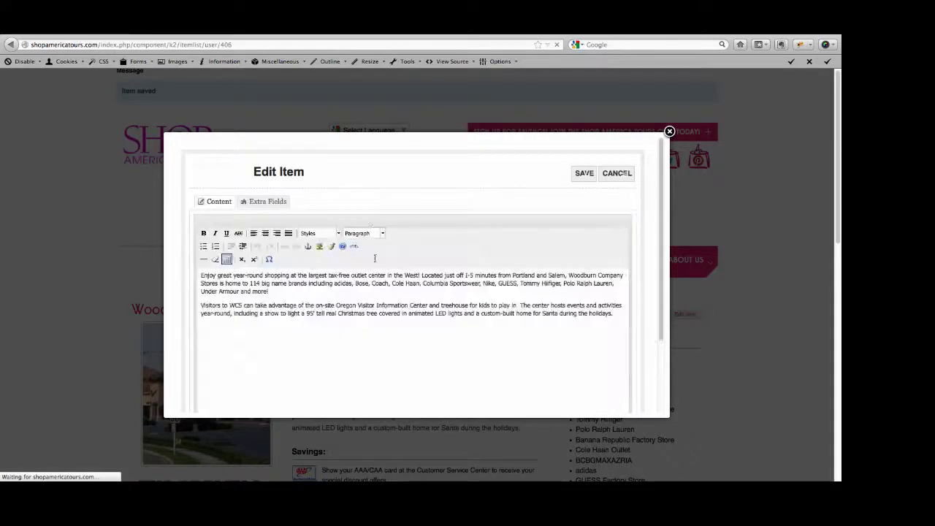
# Change Quiznos back to Subway in the Dining extra field, save, and close the editor
pyautogui.click(269, 204)
pyautogui.scroll(-5, 505, 370)
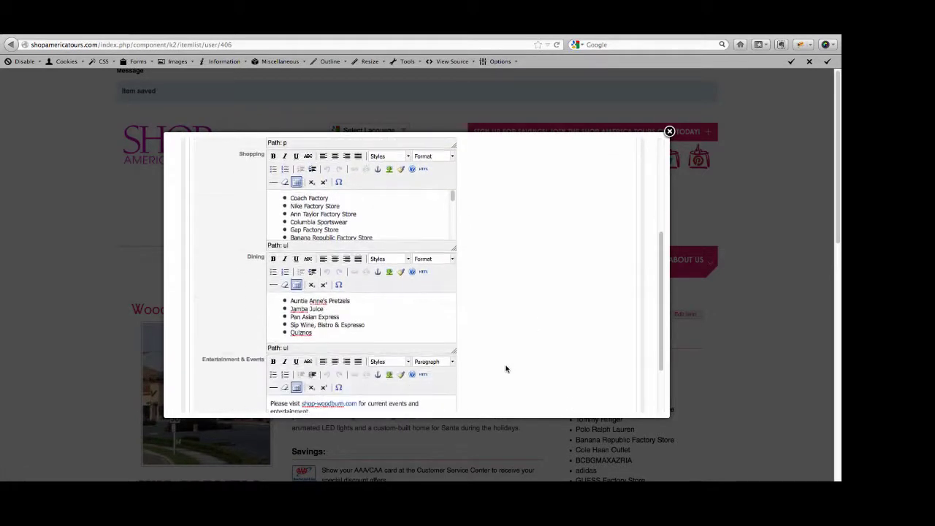
pyautogui.doubleClick(301, 332)
pyautogui.write('Subway')
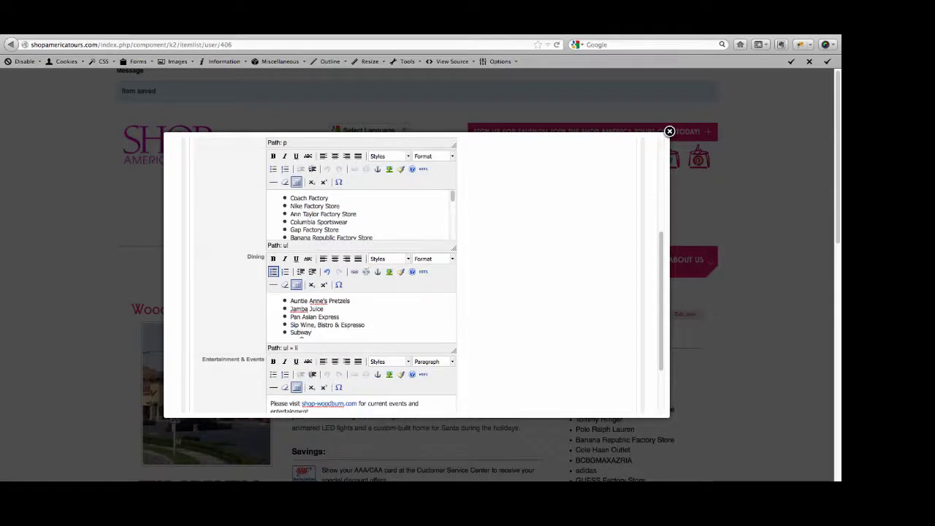
pyautogui.scroll(5, 411, 320)
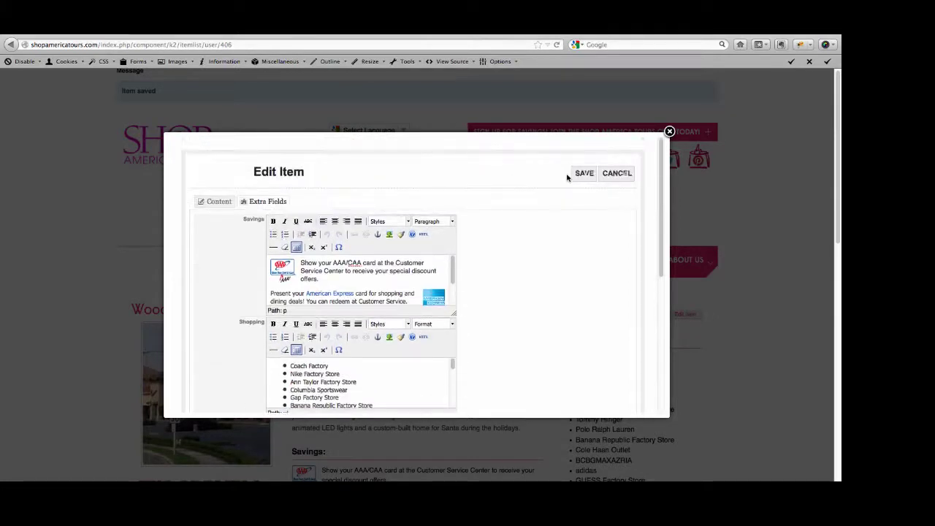
pyautogui.click(576, 175)
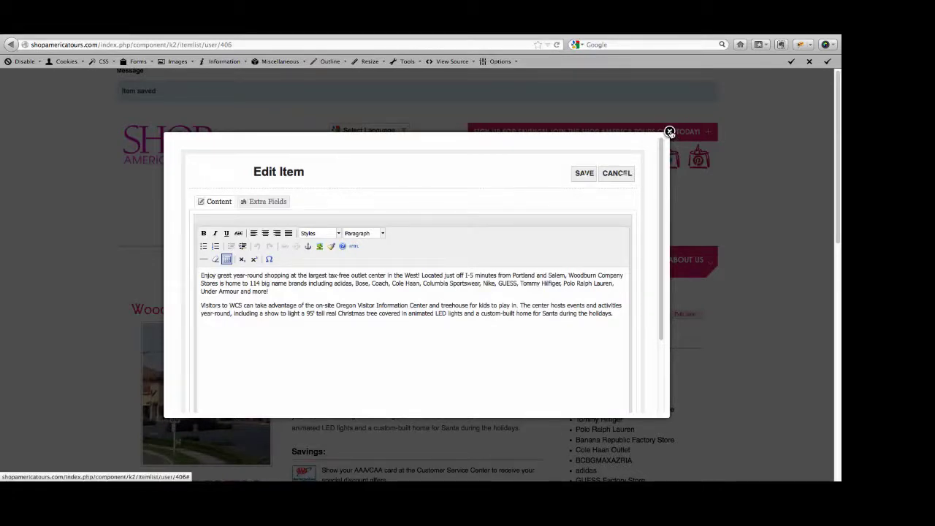
pyautogui.click(669, 132)
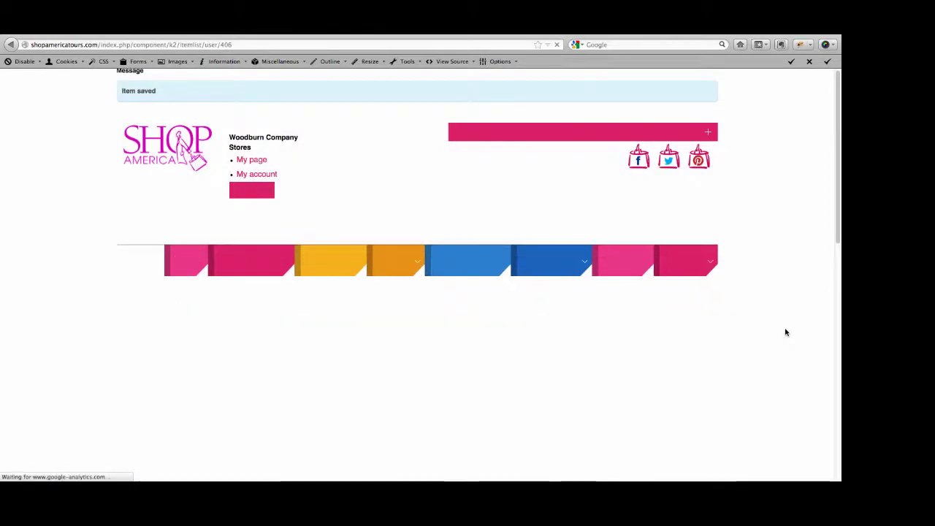
pyautogui.scroll(-5, 768, 367)
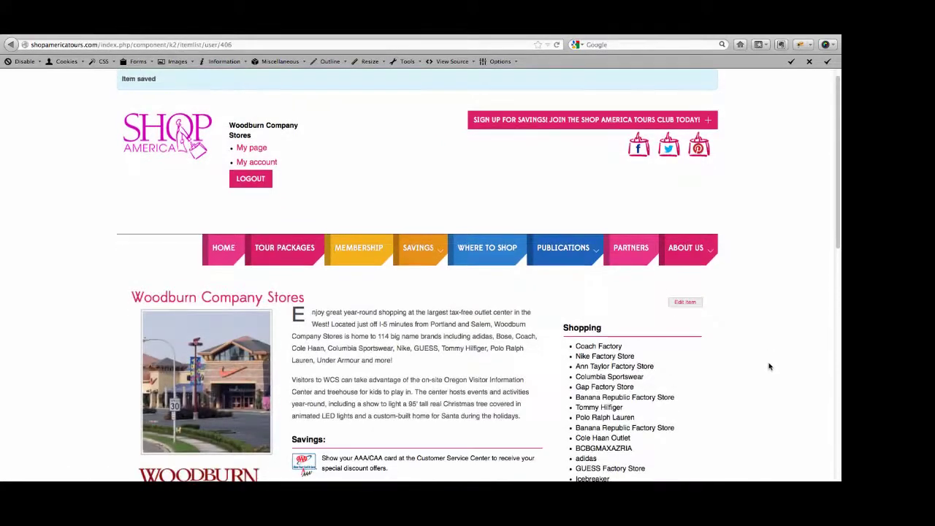
pyautogui.scroll(-3, 769, 366)
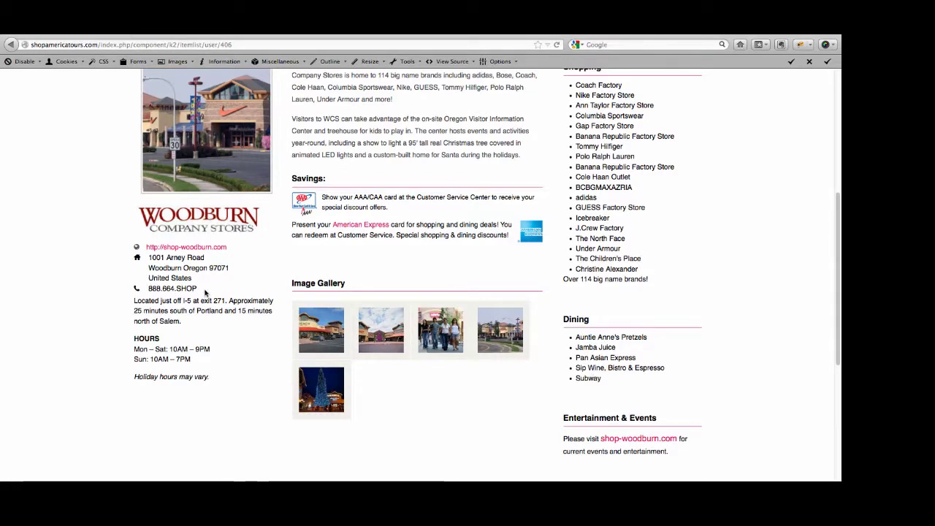
pyautogui.moveTo(207, 292); pyautogui.dragTo(129, 295)
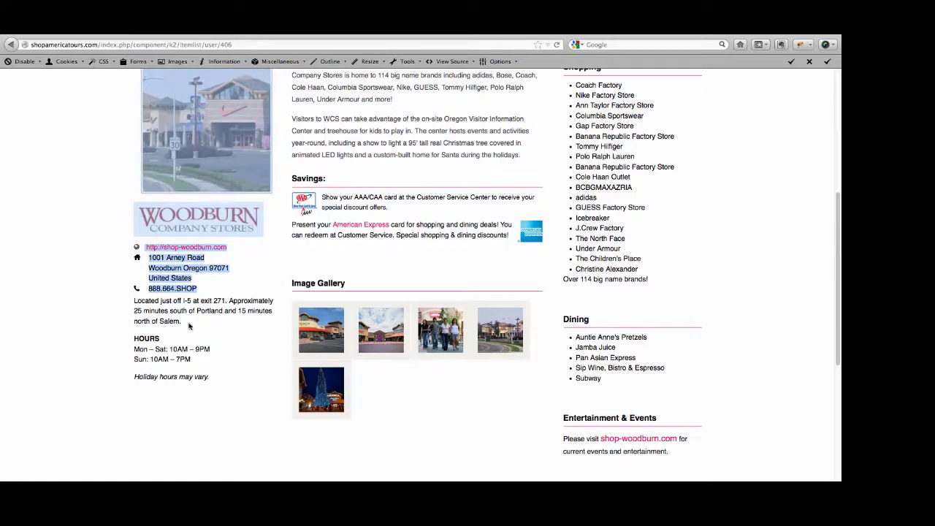
pyautogui.click(186, 327)
pyautogui.moveTo(185, 327); pyautogui.dragTo(134, 301)
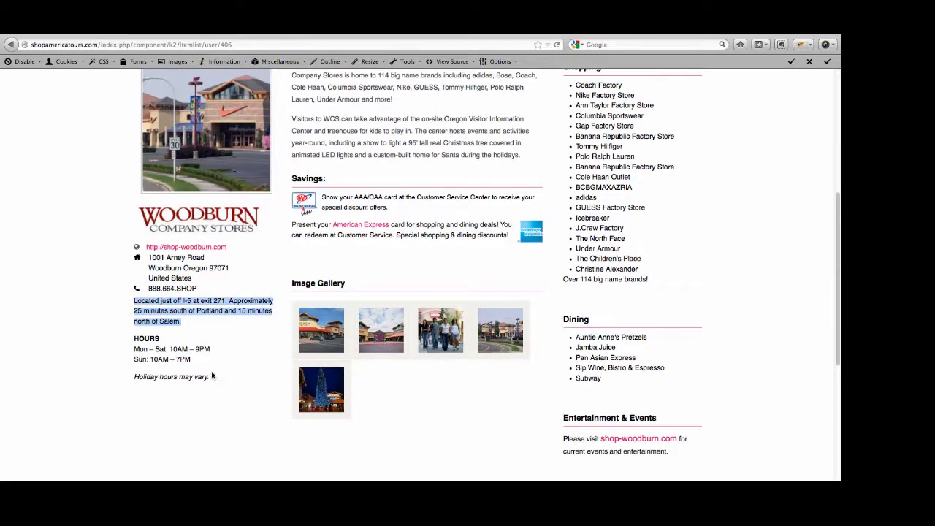
pyautogui.moveTo(216, 383); pyautogui.dragTo(139, 378)
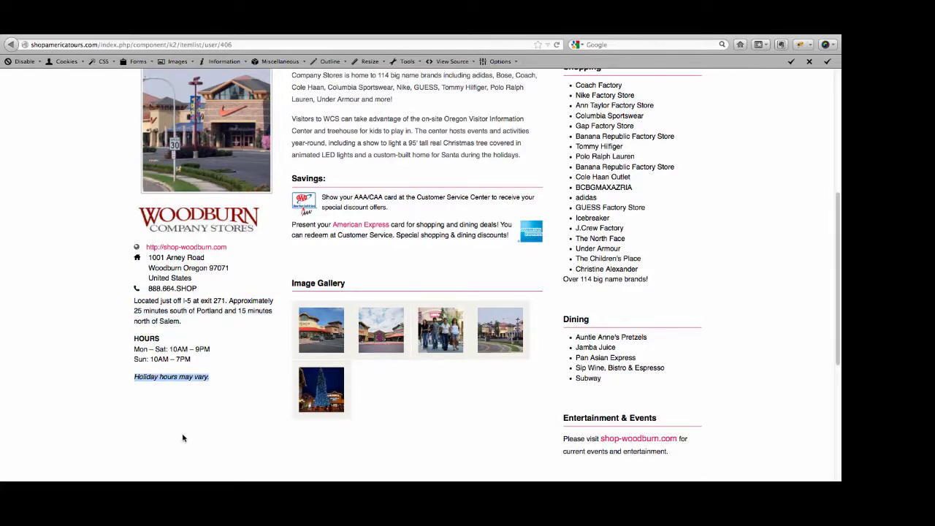
pyautogui.scroll(8, 183, 439)
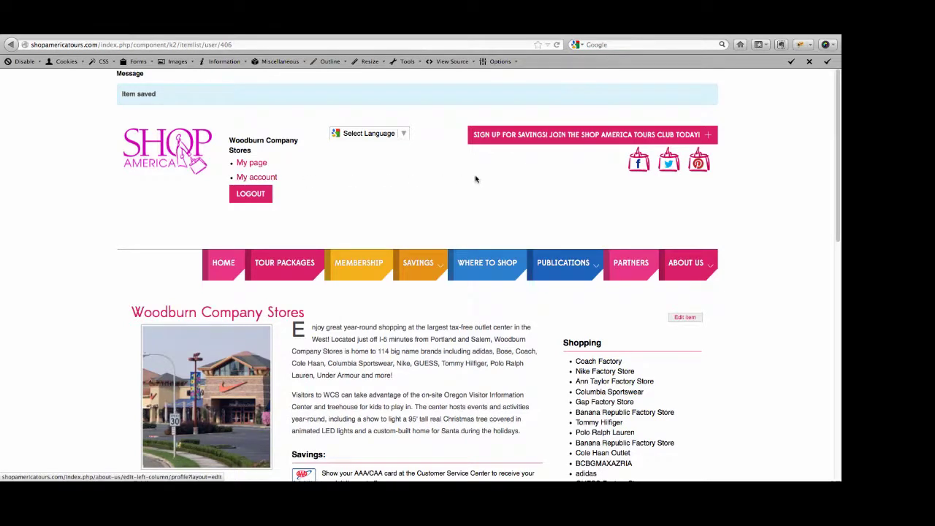
# Open the Edit Left Column form and scroll to Hours and Notes, selecting 'Holiday hours may vary.'
pyautogui.moveTo(691, 264)
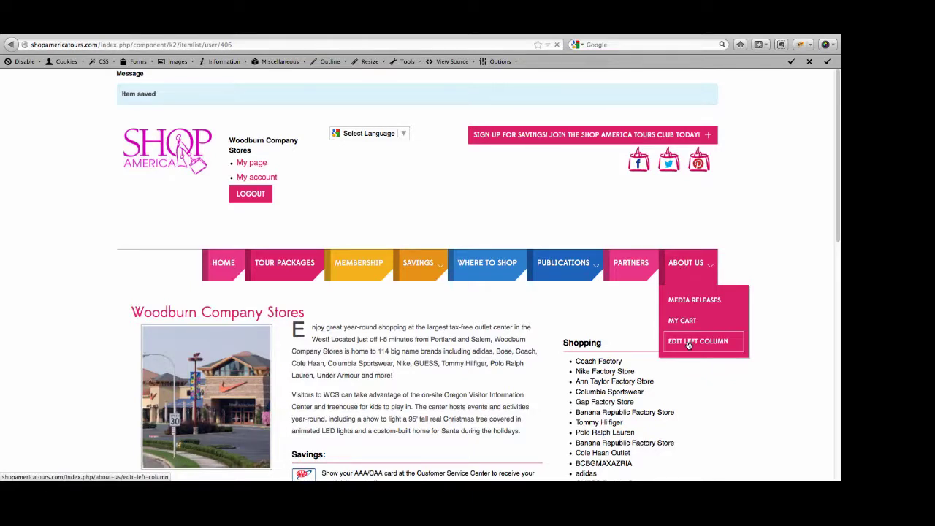
pyautogui.click(688, 344)
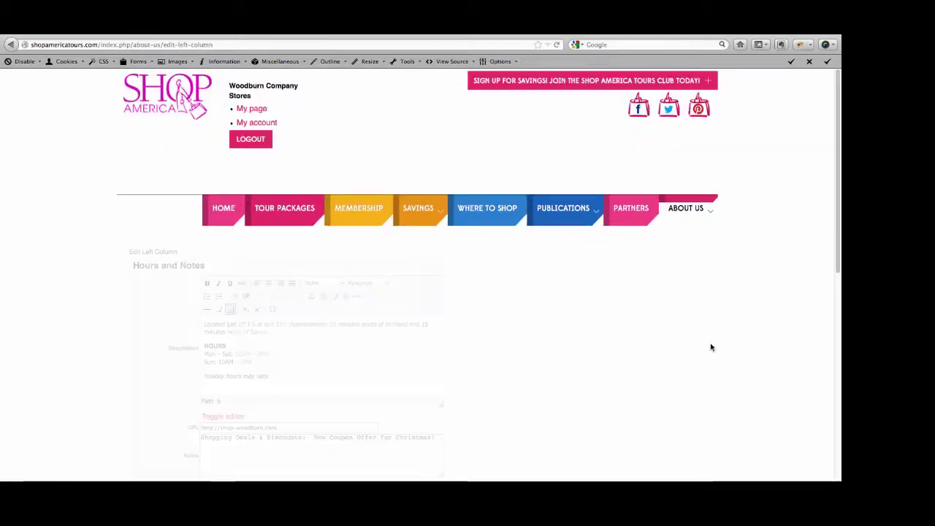
pyautogui.scroll(-5, 741, 365)
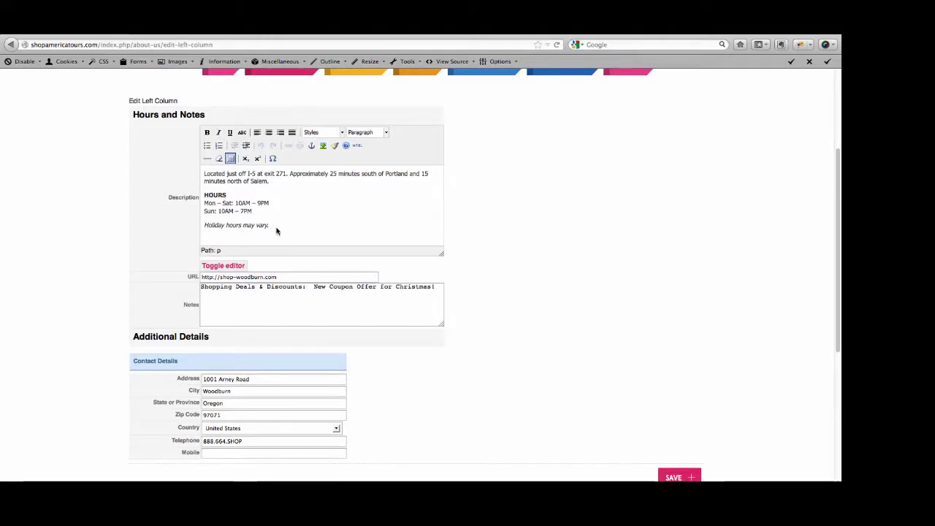
pyautogui.moveTo(274, 229); pyautogui.dragTo(174, 229)
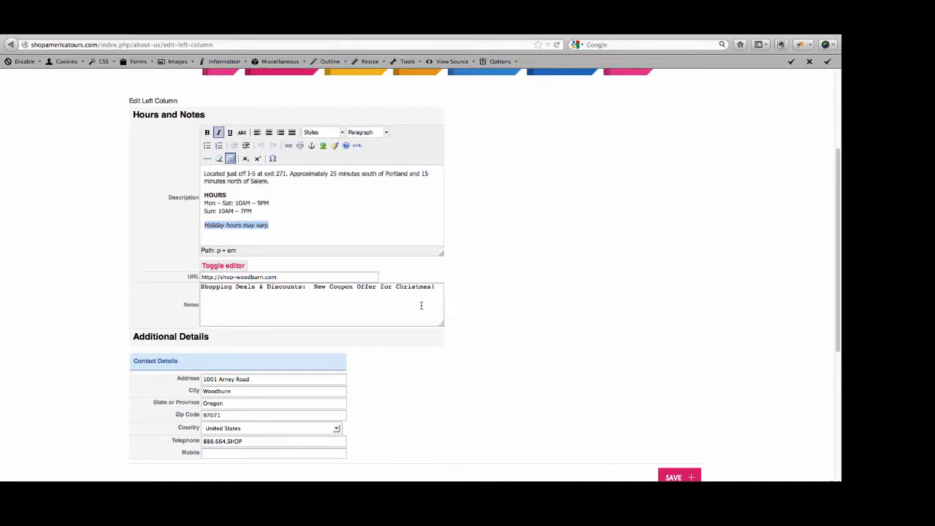
# Replace 'New Coupon Offer for Christmas!' in Notes with 'Christmas is coming - checkout our Christmas coupon!'
pyautogui.click(421, 305)
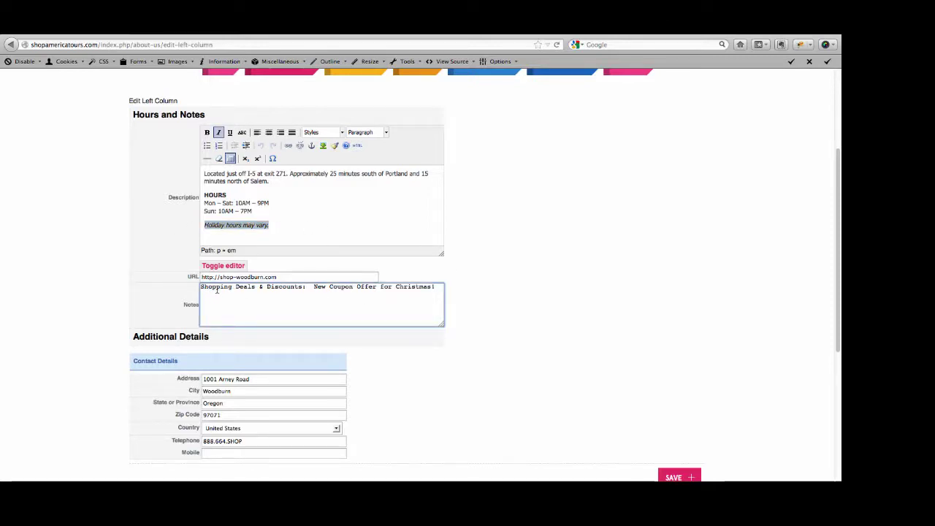
pyautogui.moveTo(438, 287); pyautogui.dragTo(314, 288)
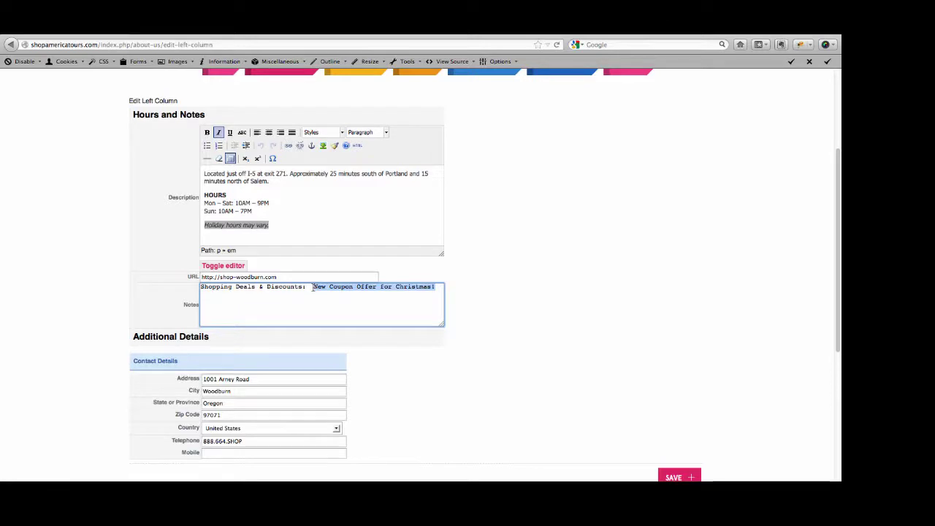
pyautogui.write('Christ')
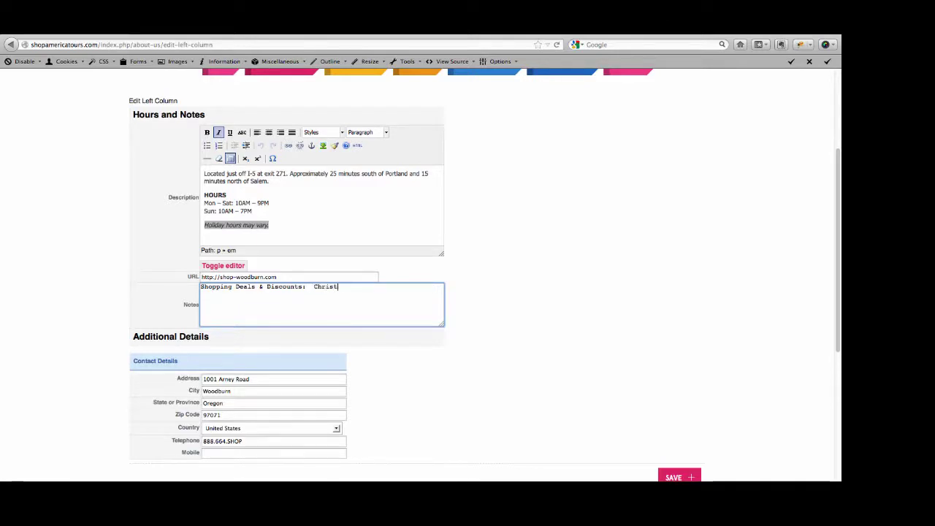
pyautogui.write('mas is co')
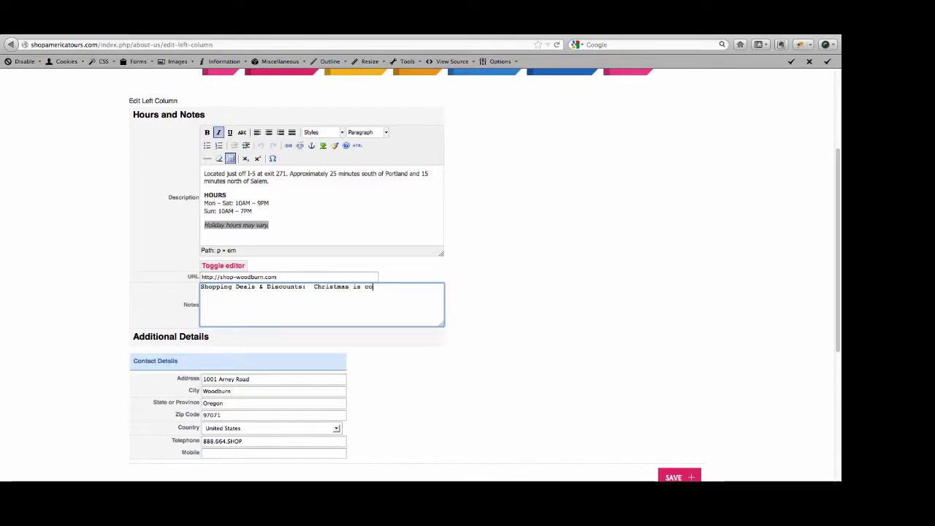
pyautogui.write('ming')
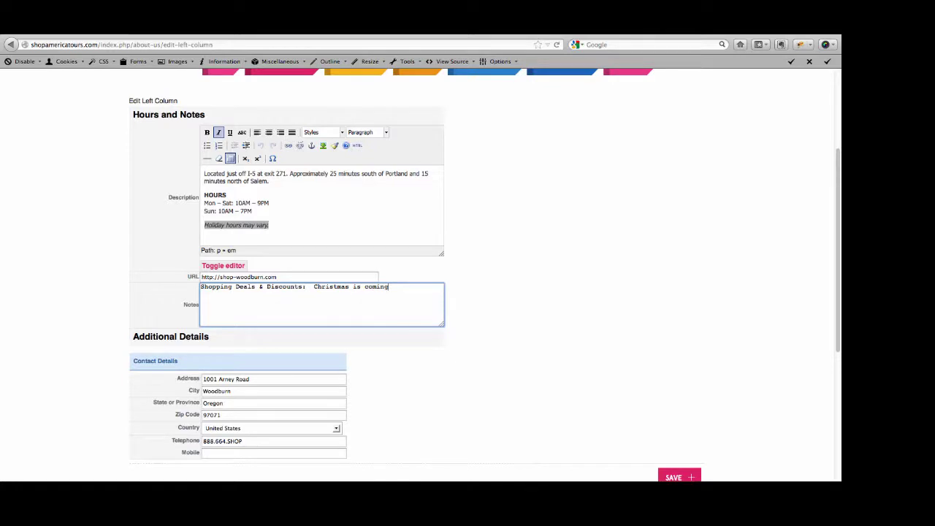
pyautogui.write(' - checkou')
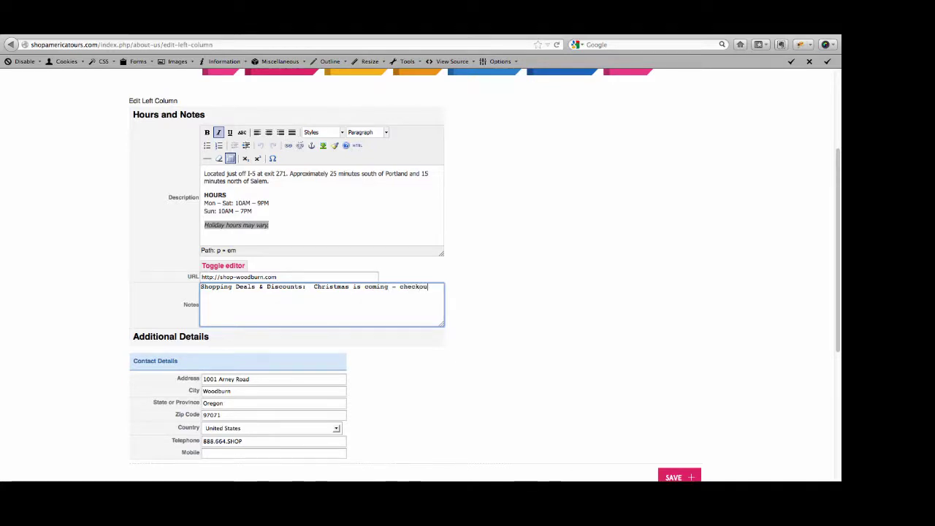
pyautogui.write('t our Ch')
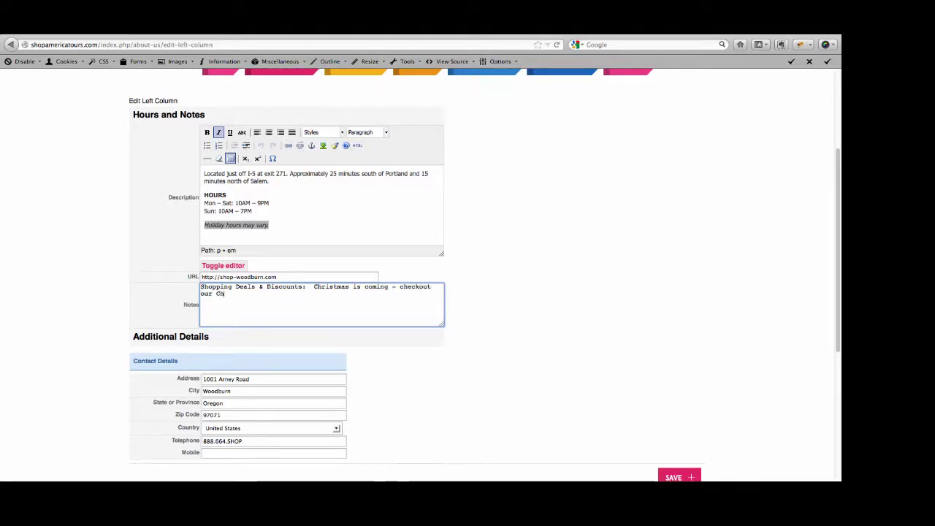
pyautogui.write('ristmas')
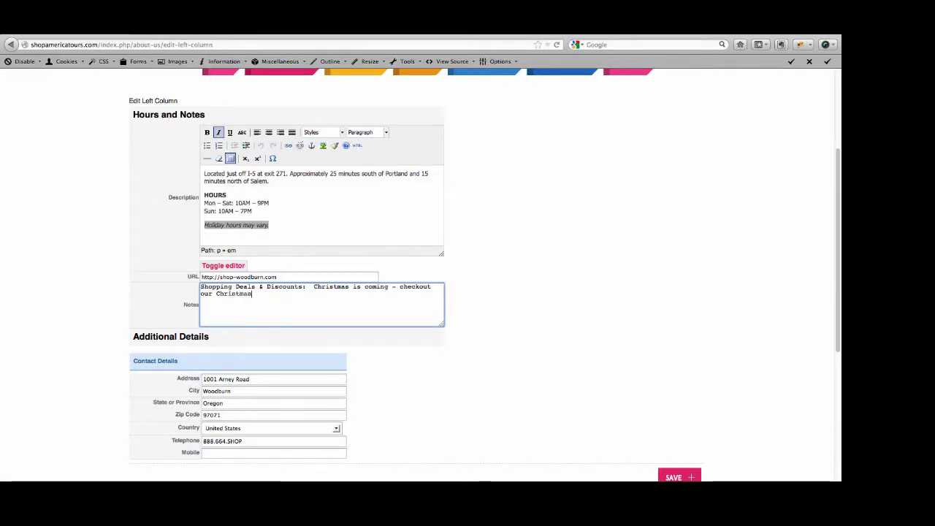
pyautogui.write(' coupon')
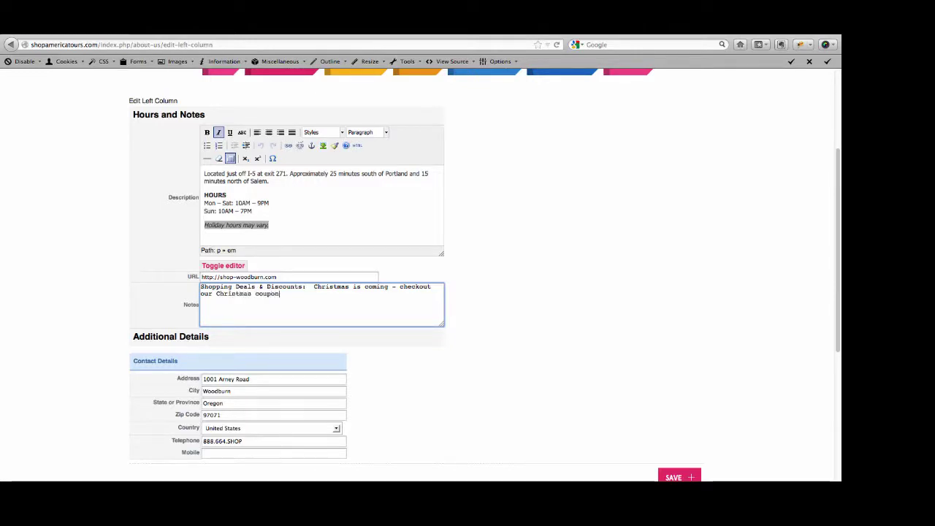
pyautogui.write('!')
pyautogui.scroll(-1, 614, 312)
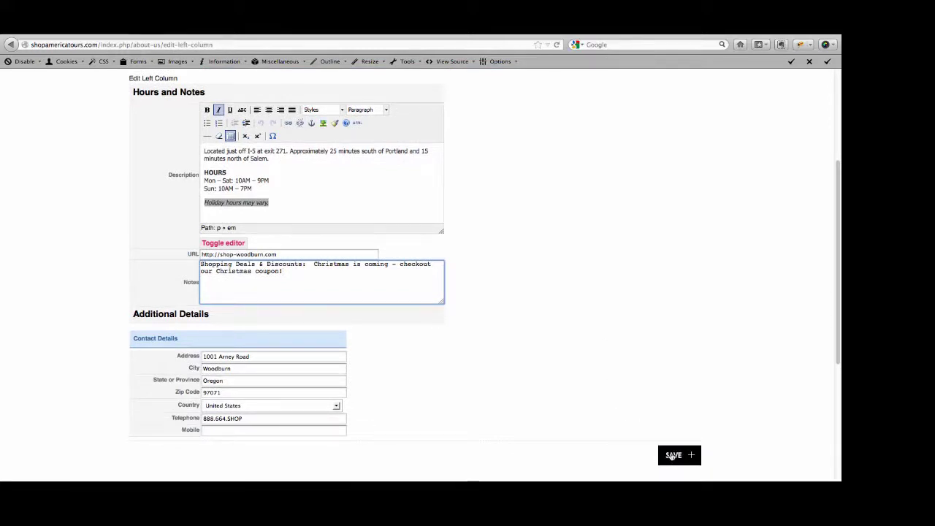
# Save the Edit Left Column form so the 'Your settings have been saved' message appears
pyautogui.click(672, 456)
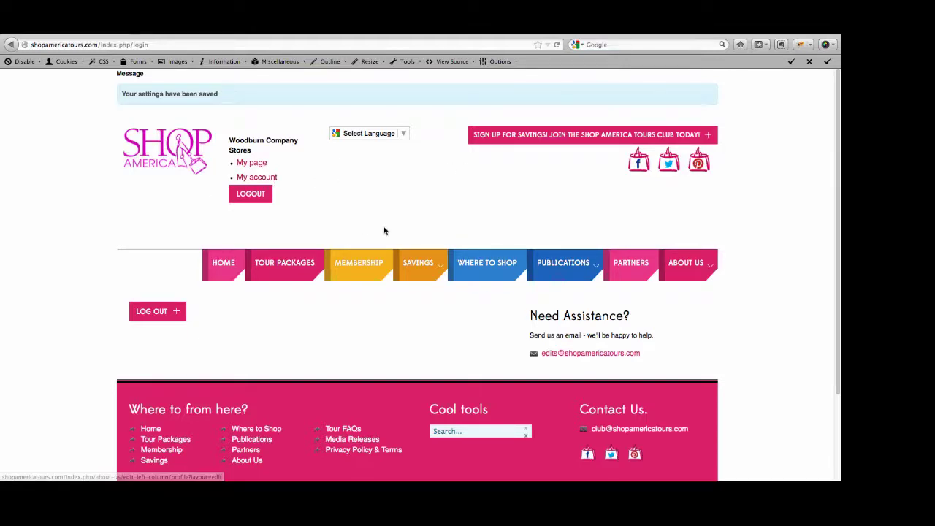
# On the Savings page, highlight the Woodburn Company Stores Christmas coupon note in the Oregon column
pyautogui.moveTo(419, 263)
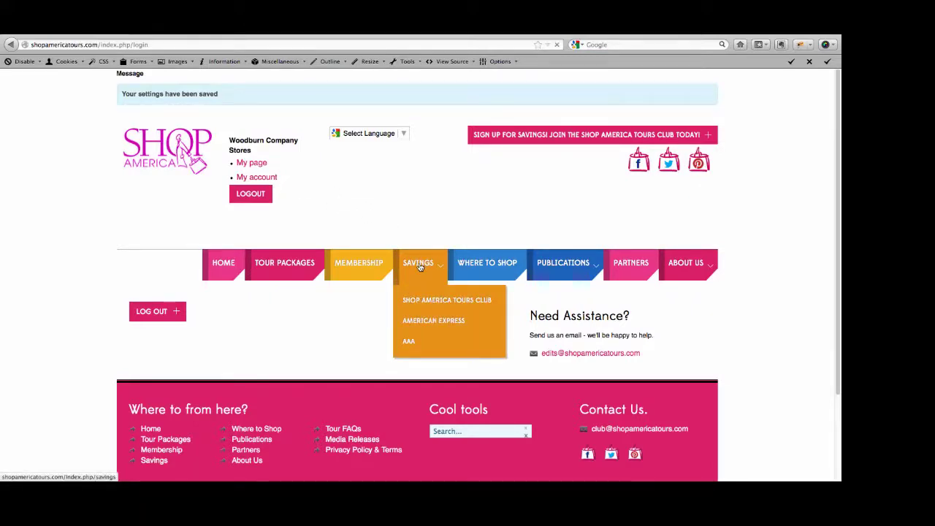
pyautogui.click(420, 265)
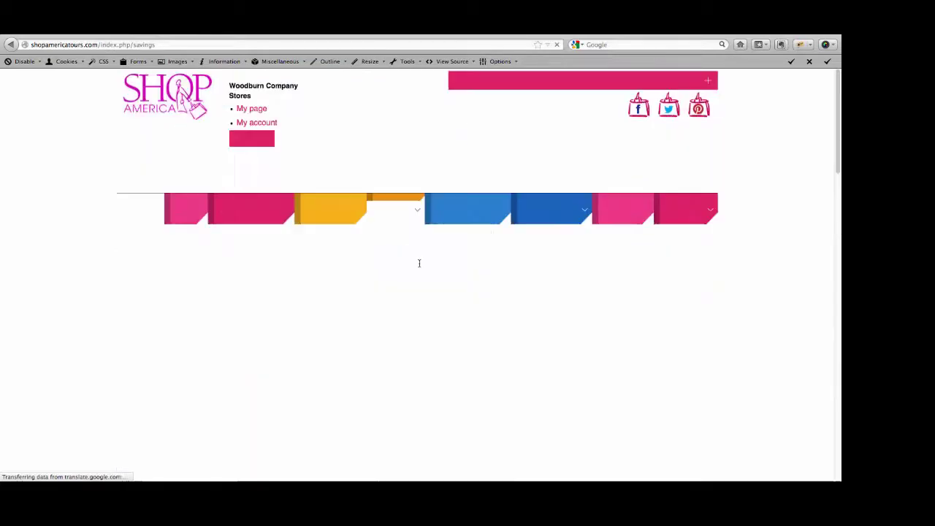
pyautogui.scroll(-8, 767, 311)
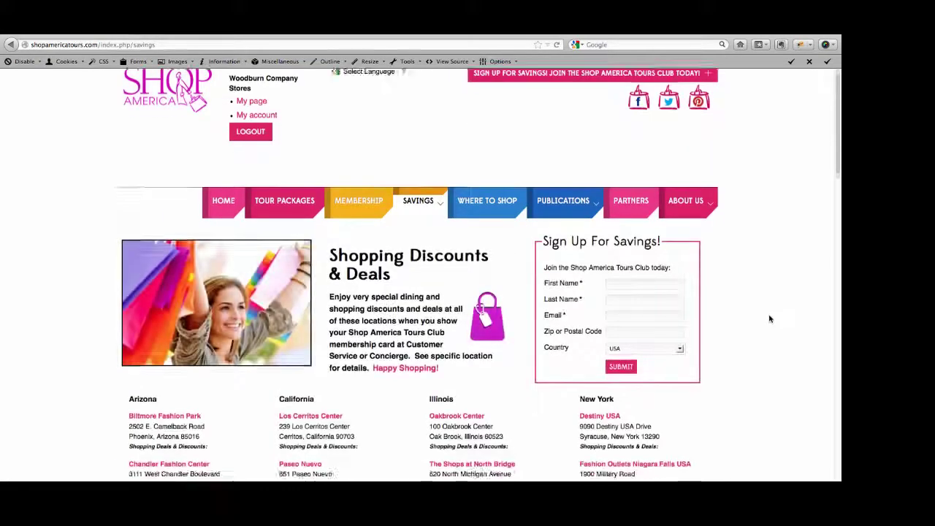
pyautogui.scroll(-5, 769, 318)
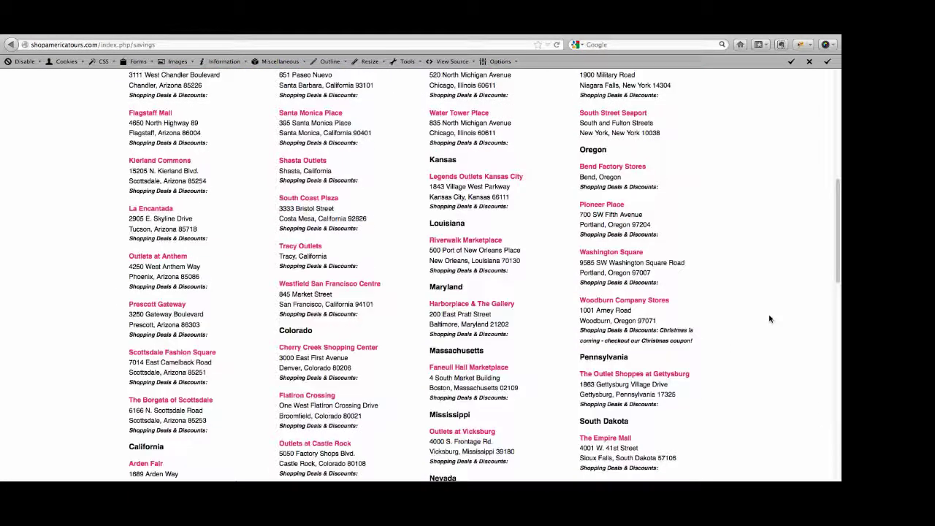
pyautogui.scroll(-1, 769, 318)
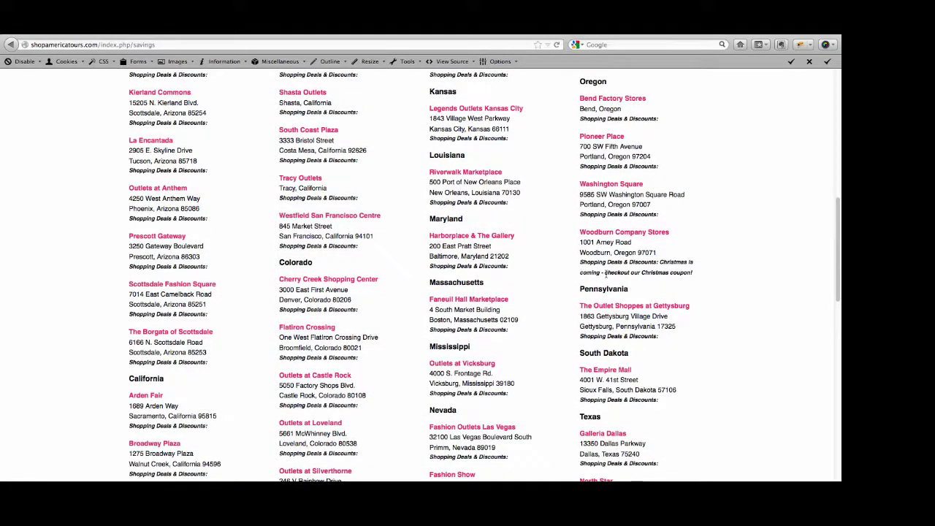
pyautogui.moveTo(700, 277); pyautogui.dragTo(582, 268)
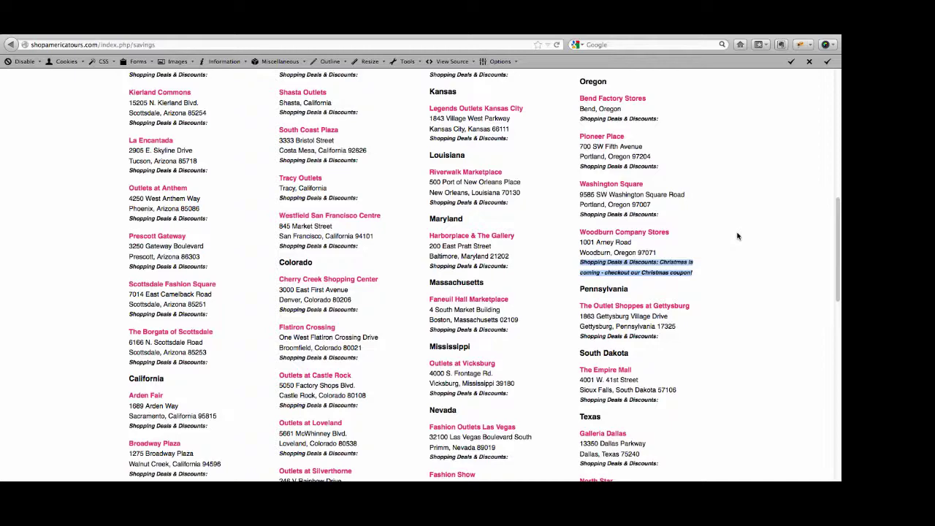
pyautogui.scroll(8, 738, 236)
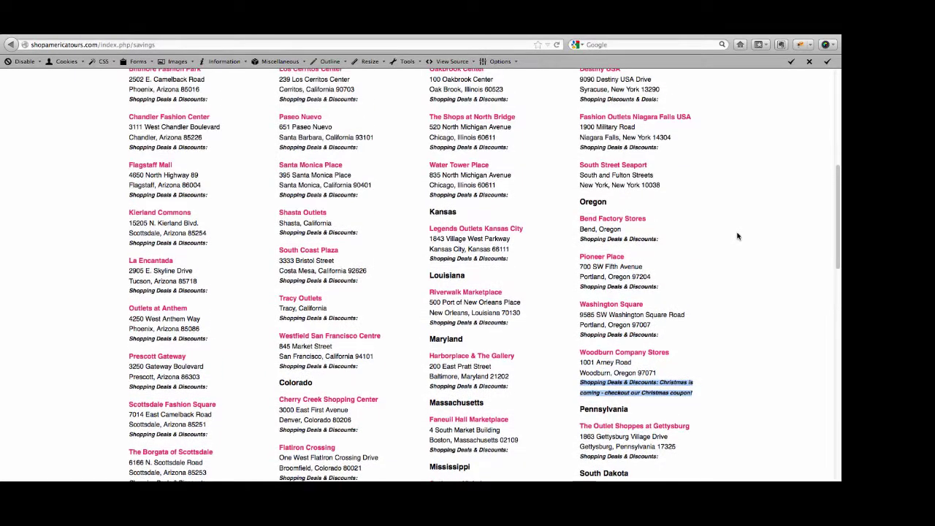
pyautogui.scroll(5, 738, 236)
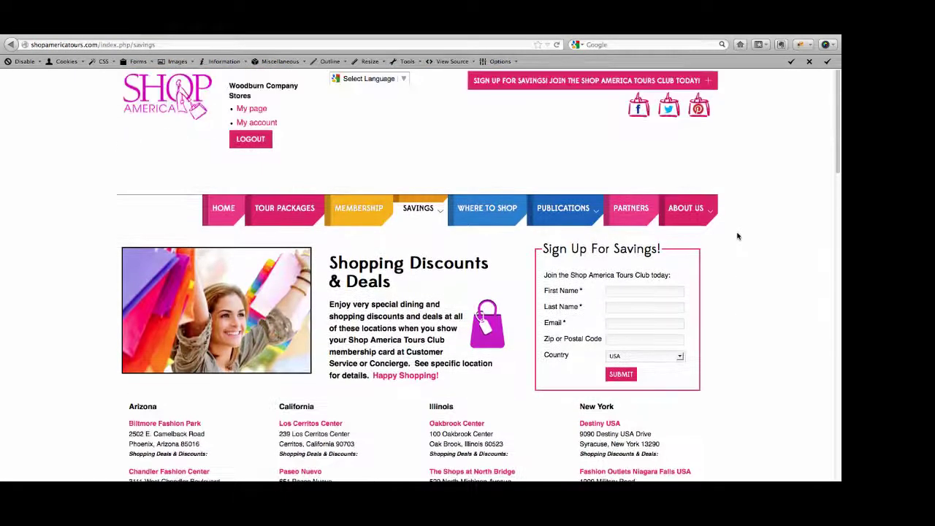
# Log out of the Woodburn partner account and return to the public home page
pyautogui.click(251, 140)
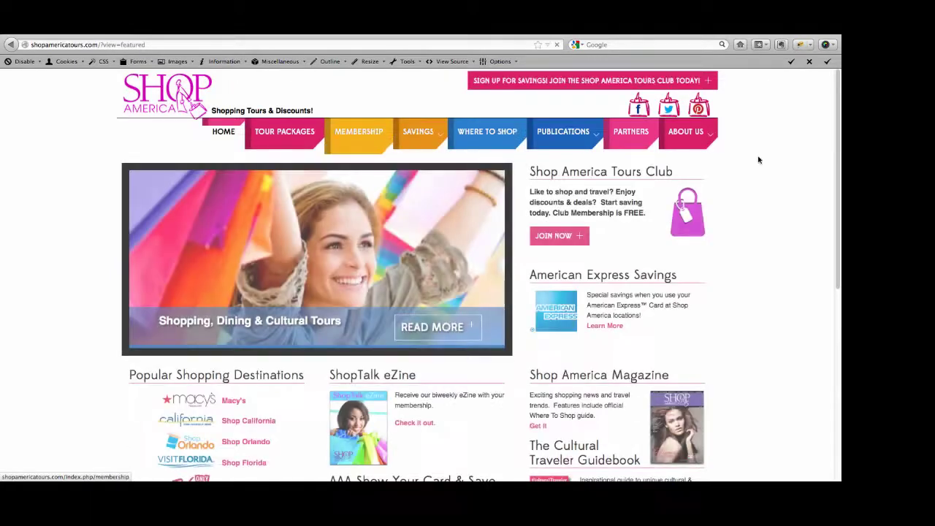
pyautogui.moveTo(746, 188)
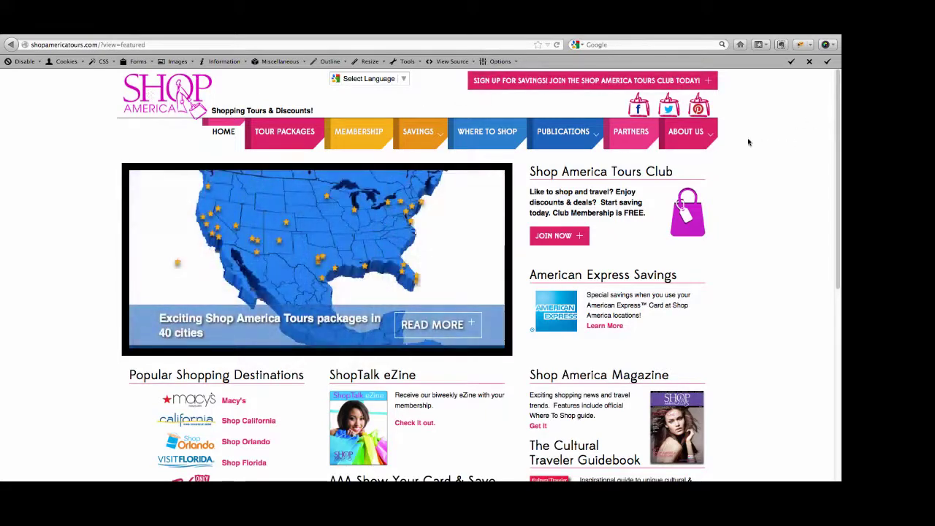
pyautogui.moveTo(680, 137)
pyautogui.scroll(-3, 775, 222)
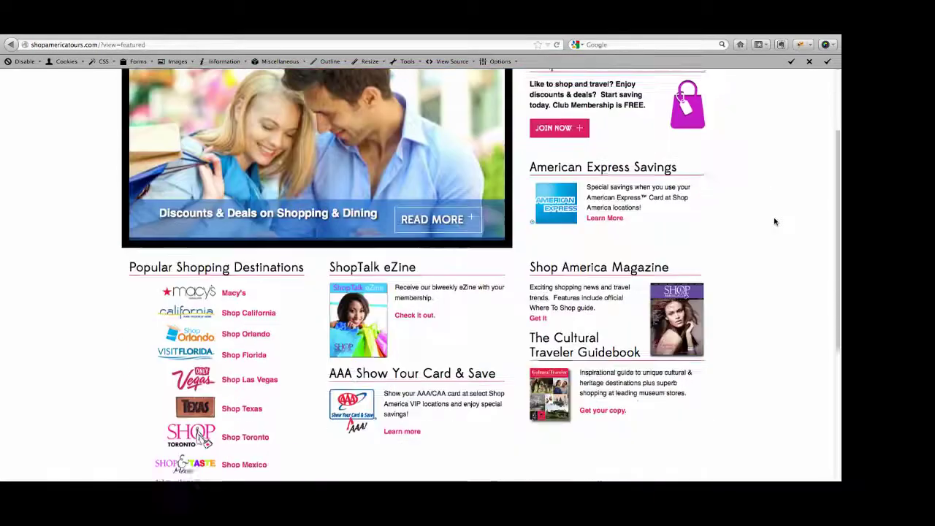
pyautogui.scroll(3, 775, 221)
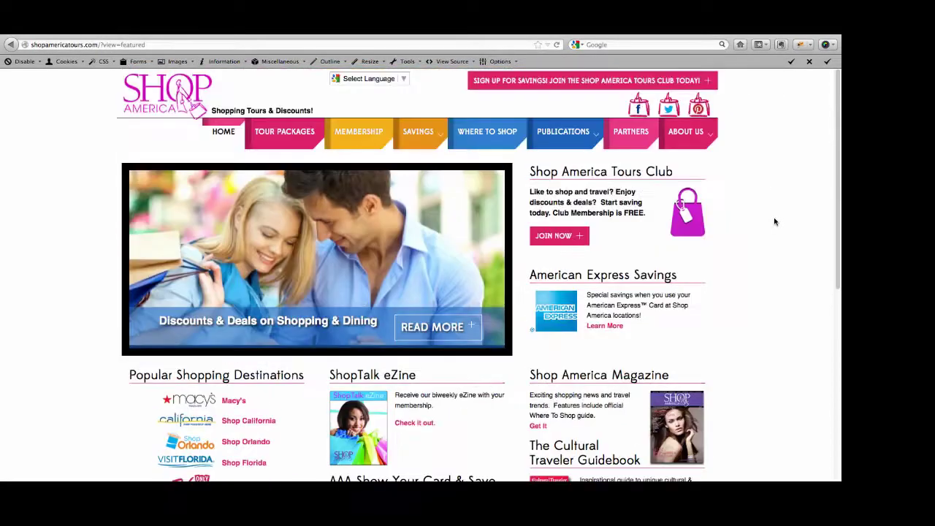